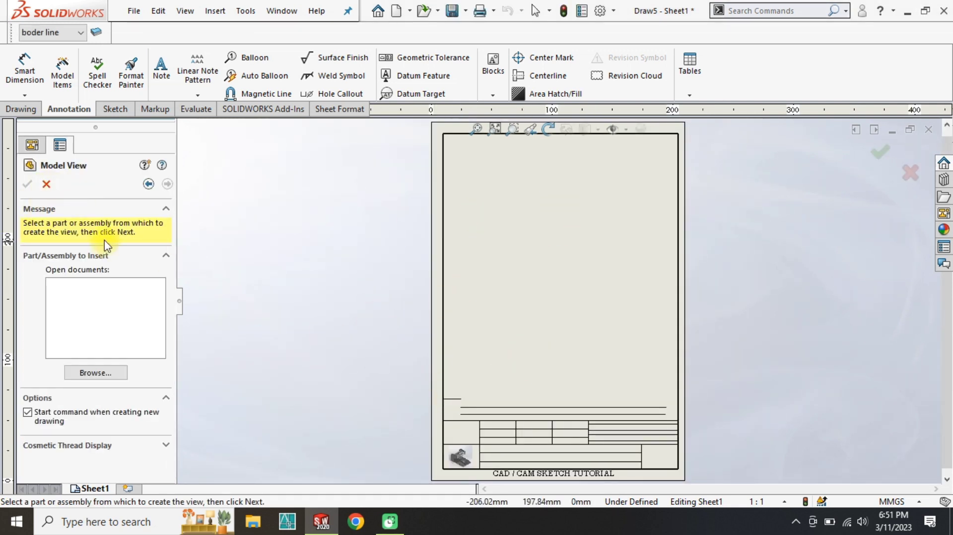
# Dismiss the model view insertion and sketch three stacked rectangles about 146 mm wide and about 43, 38 and 23 mm high
pyautogui.click(46, 184)
pyautogui.click(114, 109)
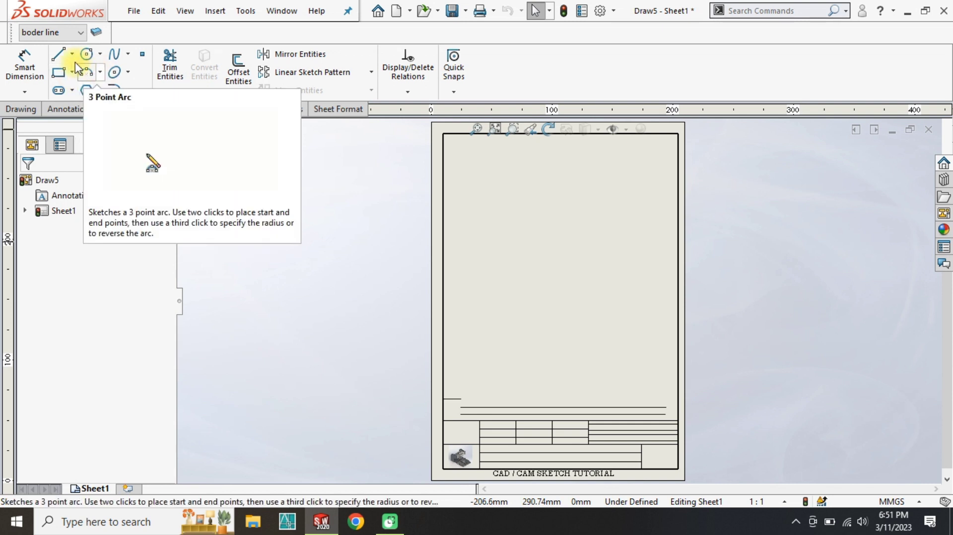
pyautogui.click(59, 72)
pyautogui.moveTo(478, 158); pyautogui.dragTo(655, 211)
pyautogui.moveTo(478, 228); pyautogui.dragTo(655, 273)
pyautogui.moveTo(477, 297)
pyautogui.mouseDown()
pyautogui.moveTo(645, 338)
pyautogui.moveTo(655, 324)
pyautogui.mouseUp()
pyautogui.press('Escape')
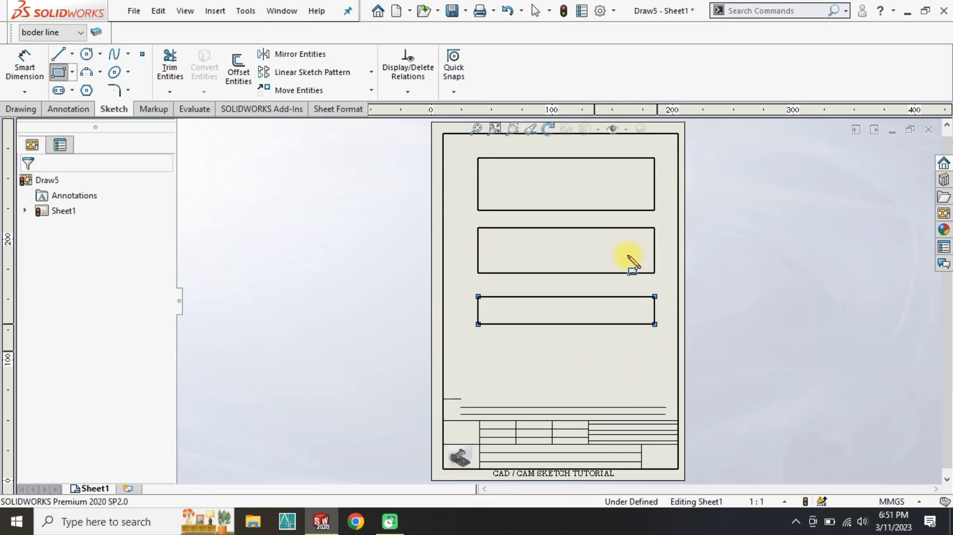
# Select all lines of the three rectangles and set their layer to -None-
pyautogui.moveTo(664, 151); pyautogui.dragTo(510, 337)
pyautogui.press('Escape')
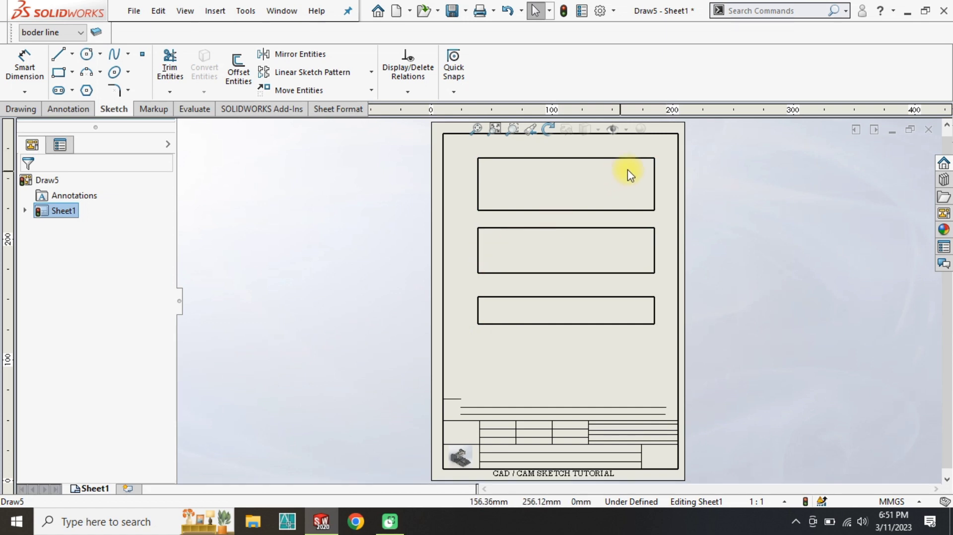
pyautogui.moveTo(660, 149); pyautogui.dragTo(446, 351)
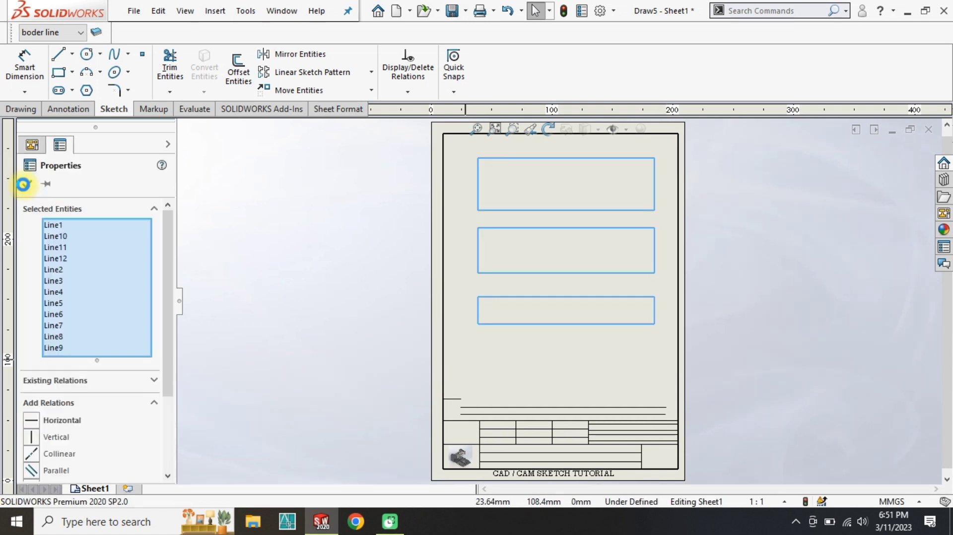
pyautogui.click(49, 32)
pyautogui.click(32, 43)
pyautogui.click(27, 184)
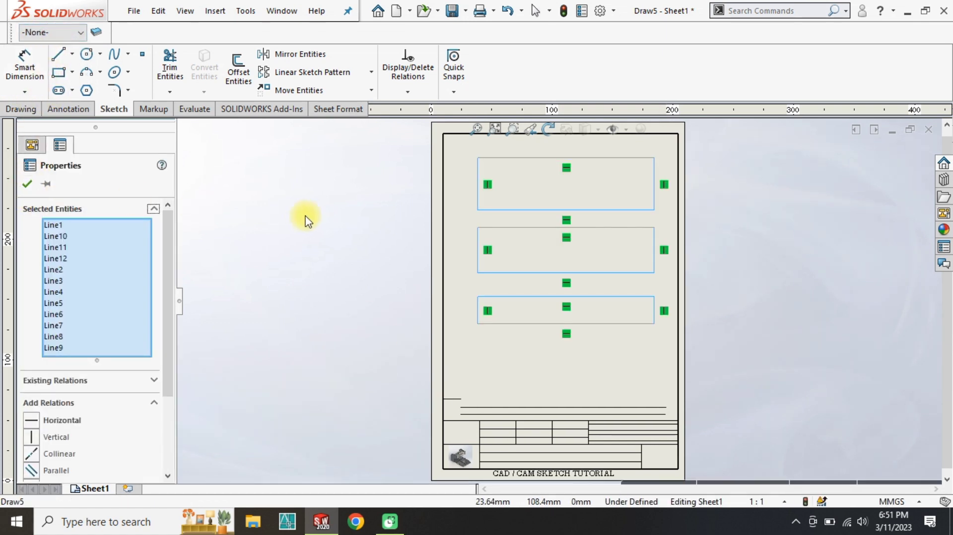
# Dimension the top rectangle's width at 150 mm
pyautogui.scroll(-2, 655, 187)
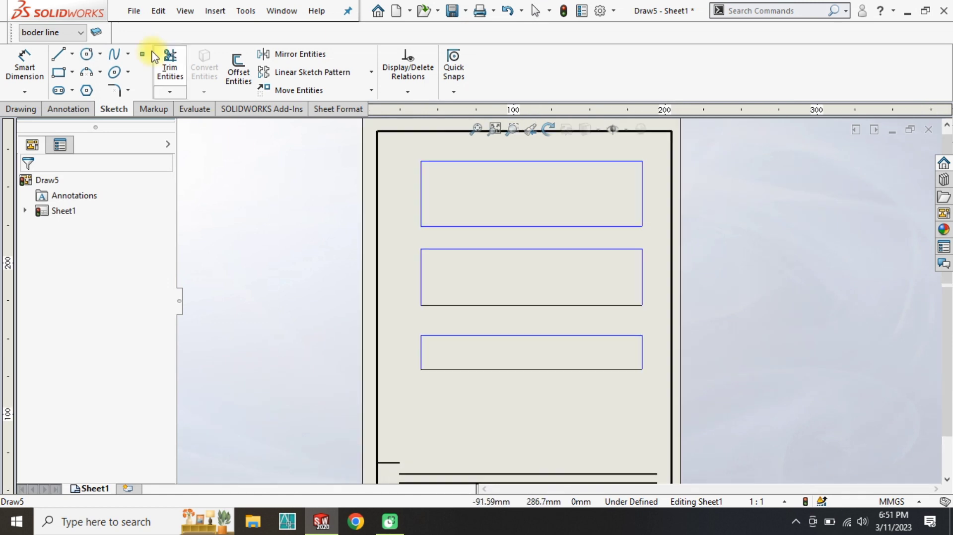
pyautogui.click(24, 59)
pyautogui.click(523, 161)
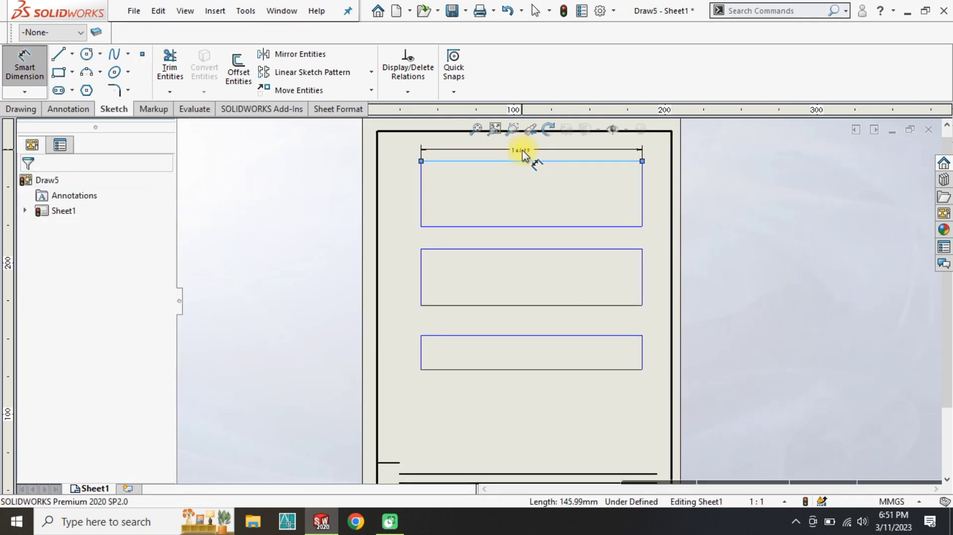
pyautogui.click(522, 150)
pyautogui.write('150')
pyautogui.press('Return')
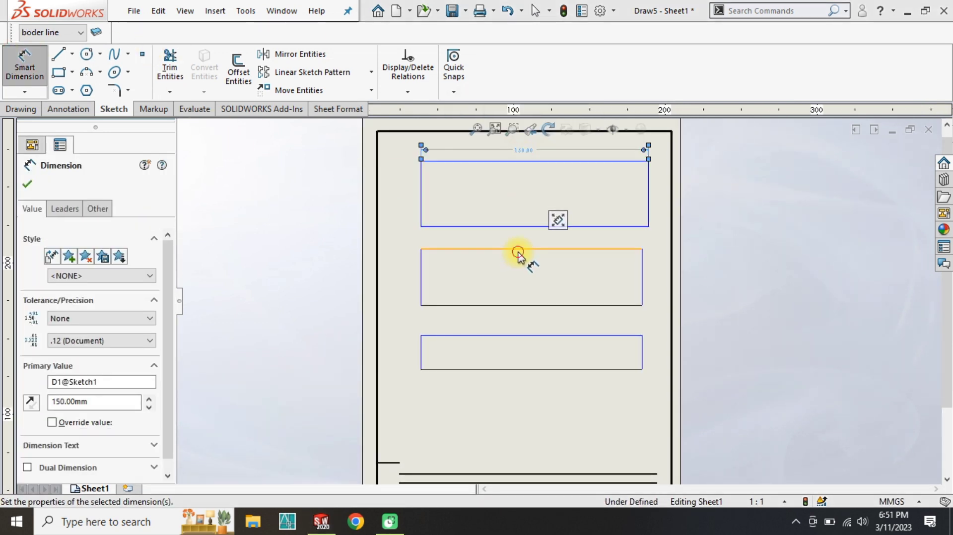
# Dimension the widths of the middle and bottom rectangles at 150 mm each
pyautogui.click(522, 249)
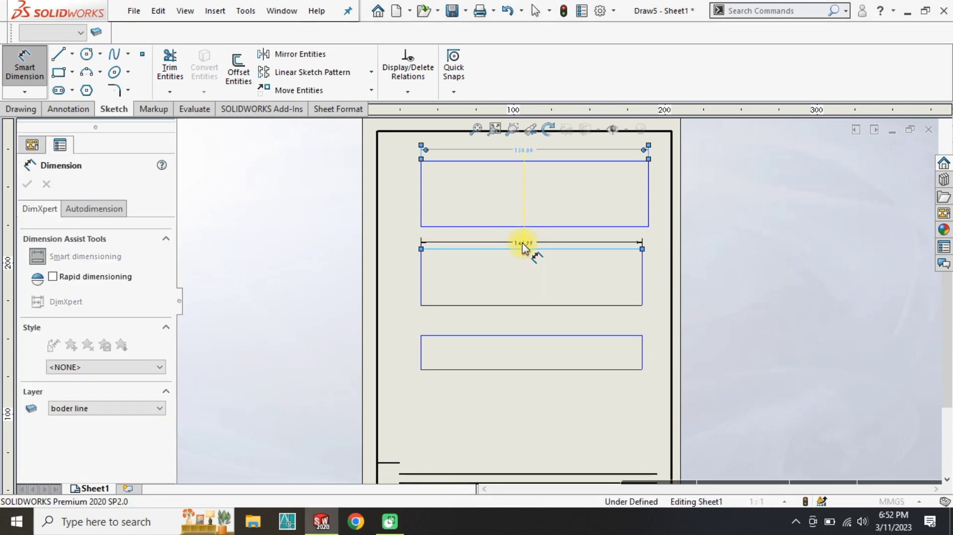
pyautogui.click(523, 243)
pyautogui.write('150')
pyautogui.press('Return')
pyautogui.click(536, 335)
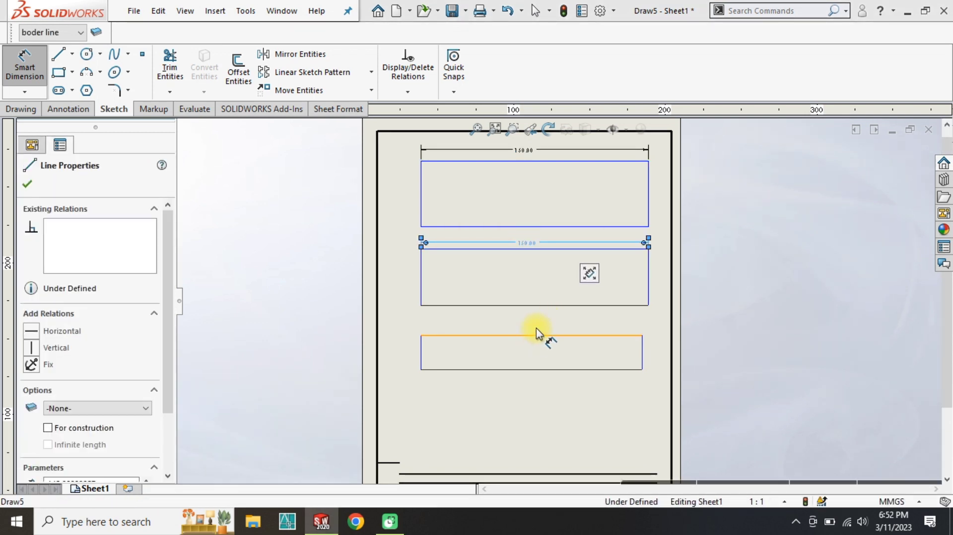
pyautogui.click(538, 328)
pyautogui.write('150')
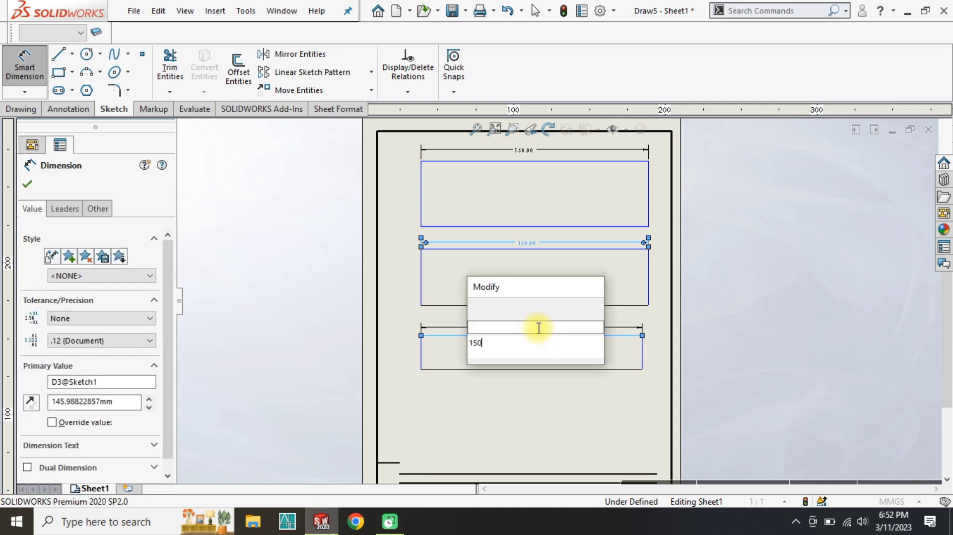
pyautogui.press('Return')
# Dimension the top rectangle's height at 55 mm
pyautogui.scroll(-1, 548, 341)
pyautogui.scroll(2, 547, 334)
pyautogui.scroll(-2, 542, 144)
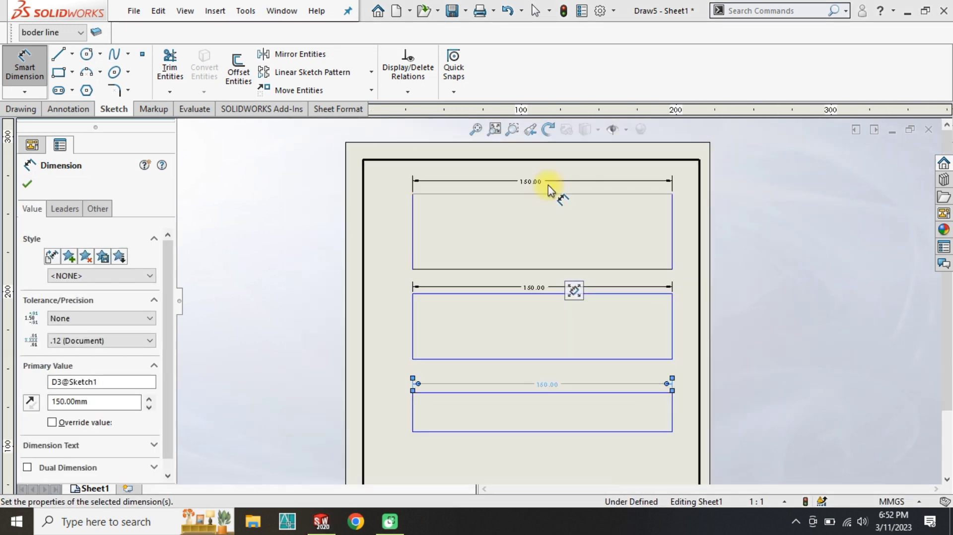
pyautogui.click(412, 214)
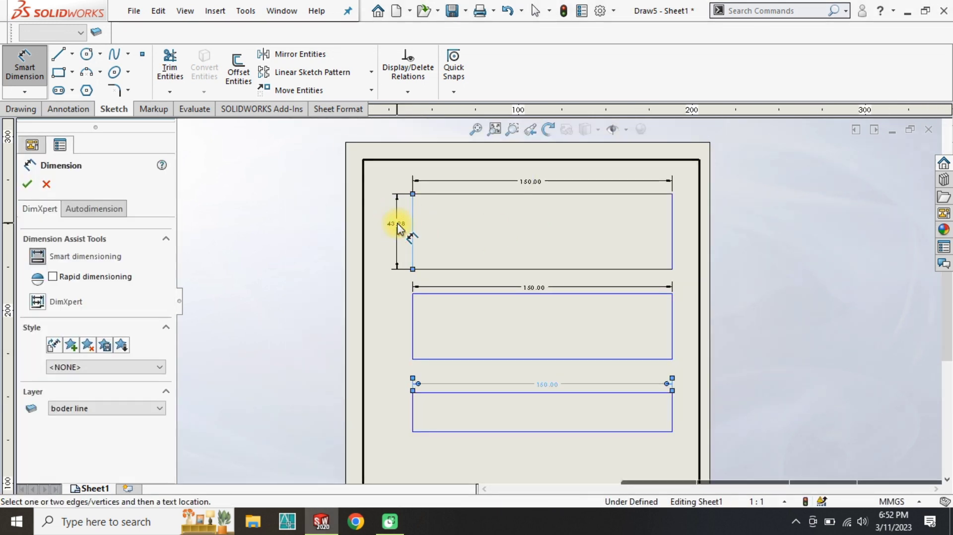
pyautogui.click(398, 230)
pyautogui.write('55')
pyautogui.press('Return')
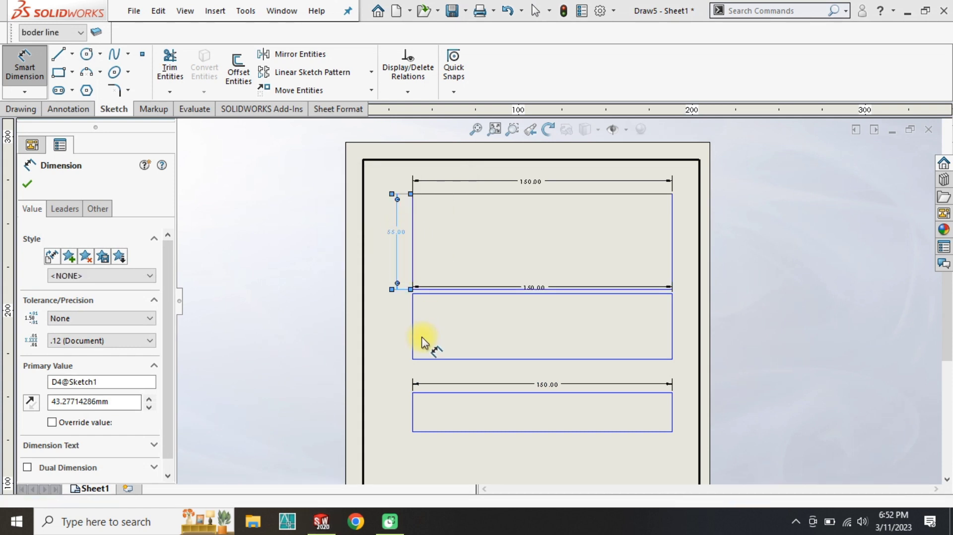
# Dimension the heights of the middle and bottom rectangles at 55 mm each
pyautogui.click(413, 327)
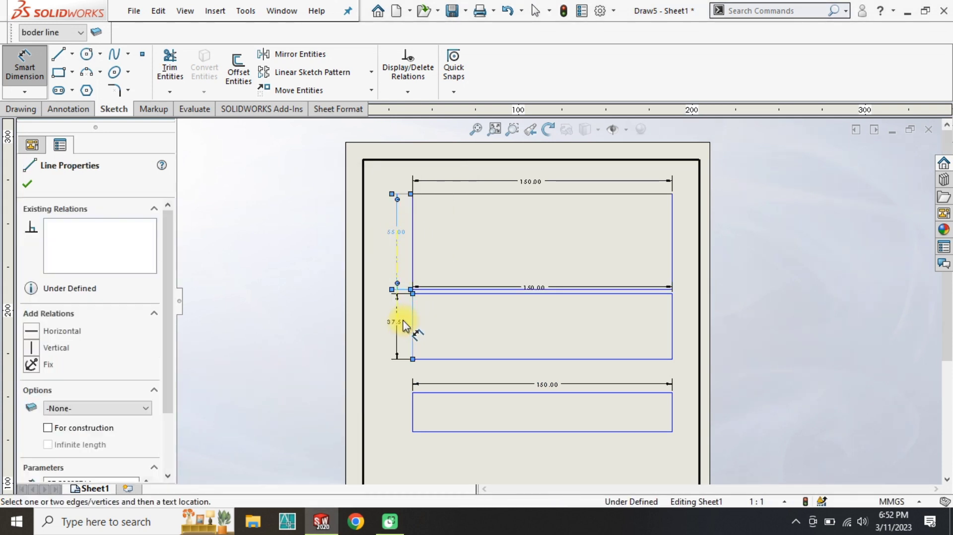
pyautogui.click(422, 343)
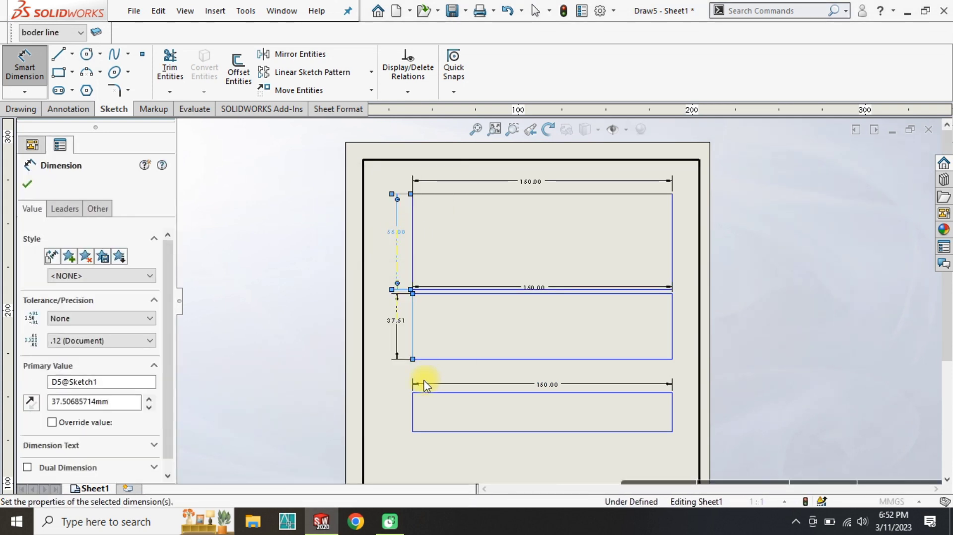
pyautogui.write('55')
pyautogui.press('Return')
pyautogui.click(403, 413)
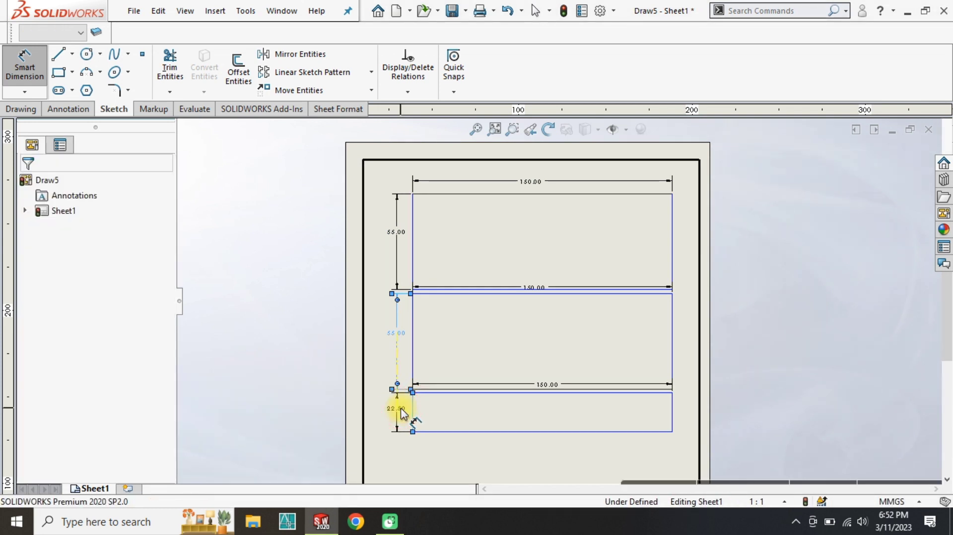
pyautogui.click(406, 398)
pyautogui.write('55')
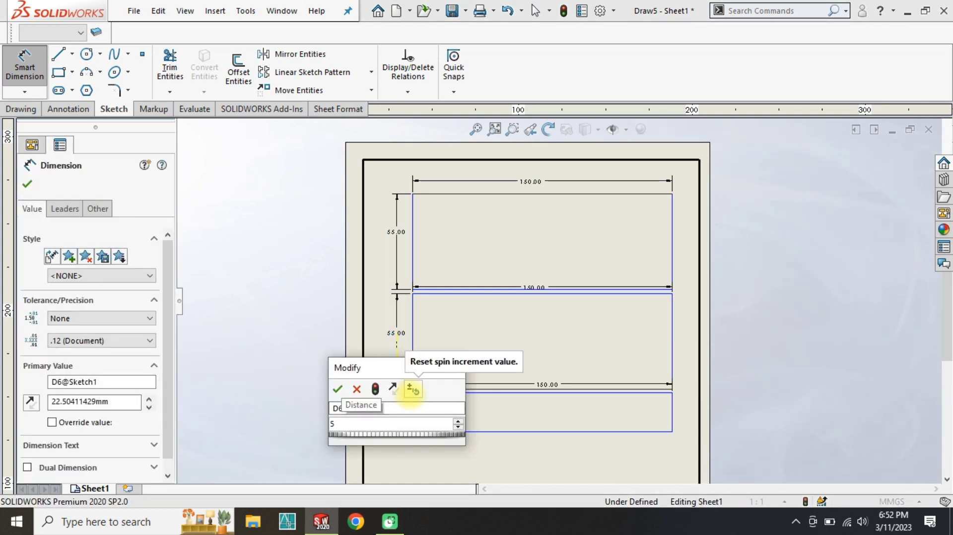
pyautogui.press('Return')
# Dimension the vertical gap between the top and middle rectangles and set it to 15 mm
pyautogui.scroll(2, 474, 426)
pyautogui.scroll(-2, 506, 345)
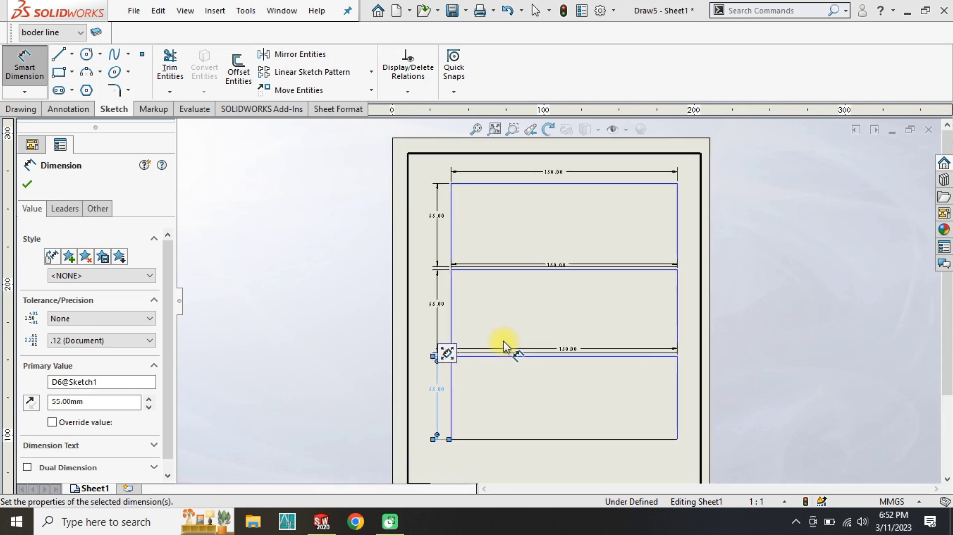
pyautogui.scroll(-1, 498, 293)
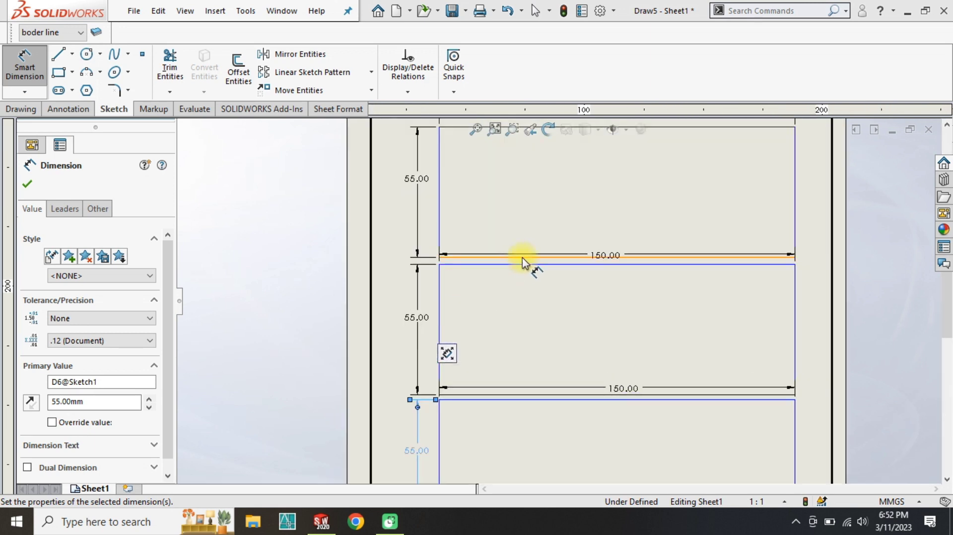
pyautogui.scroll(-2, 523, 262)
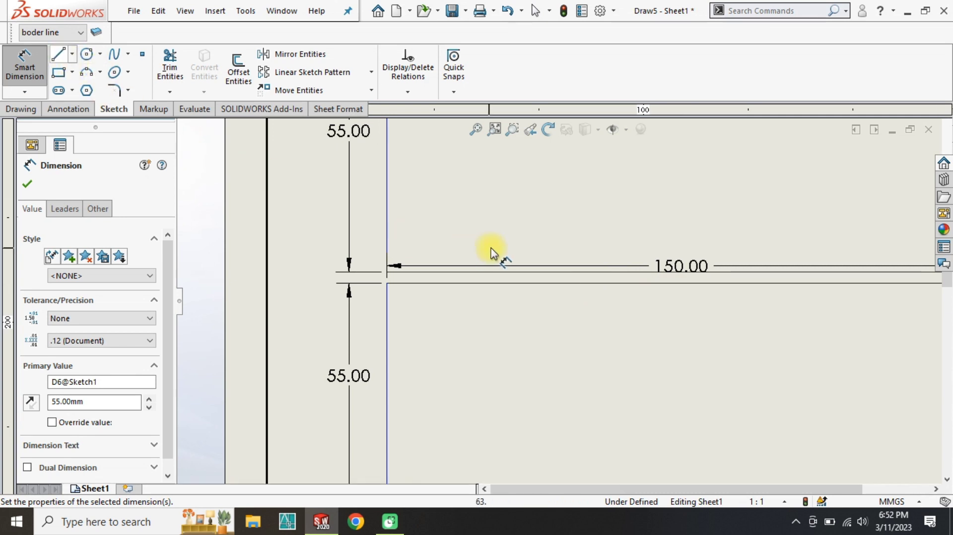
pyautogui.click(461, 282)
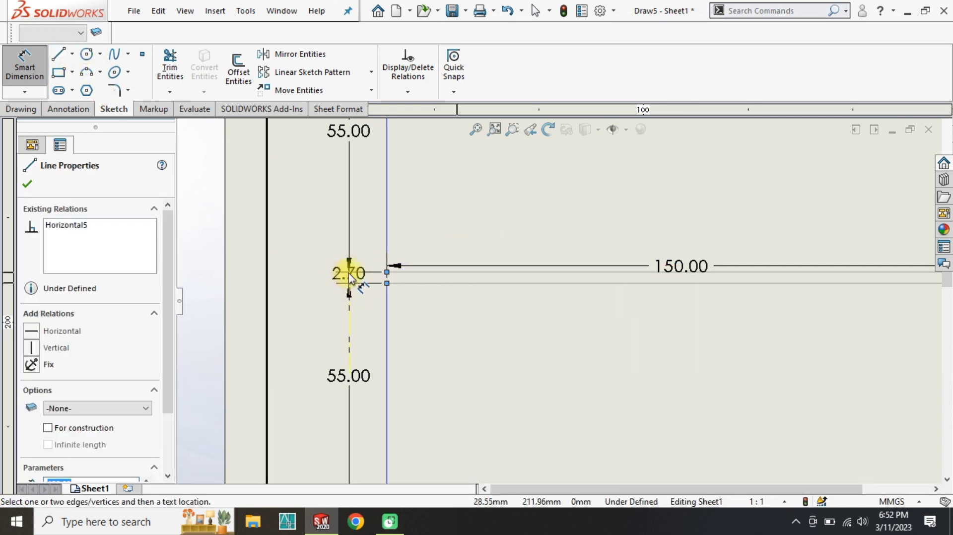
pyautogui.click(349, 278)
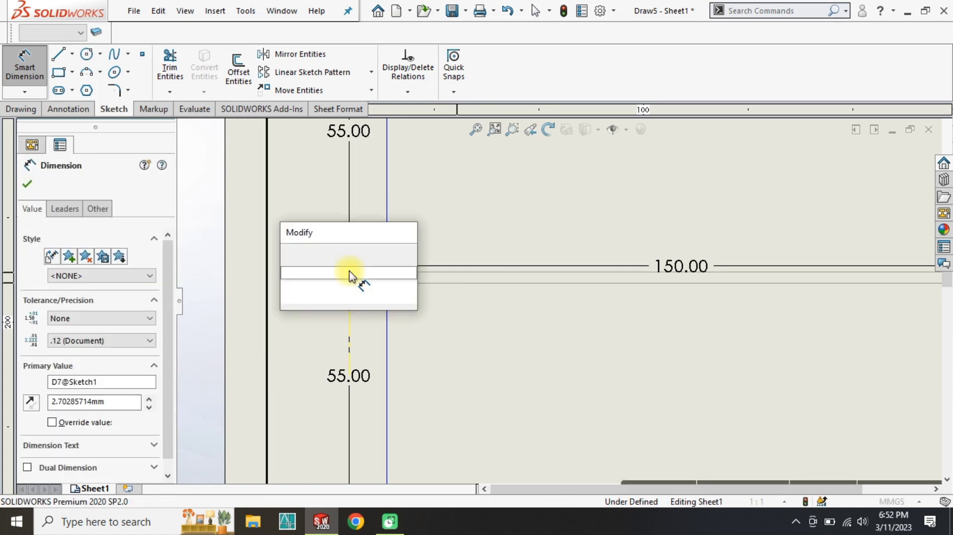
pyautogui.press('Return')
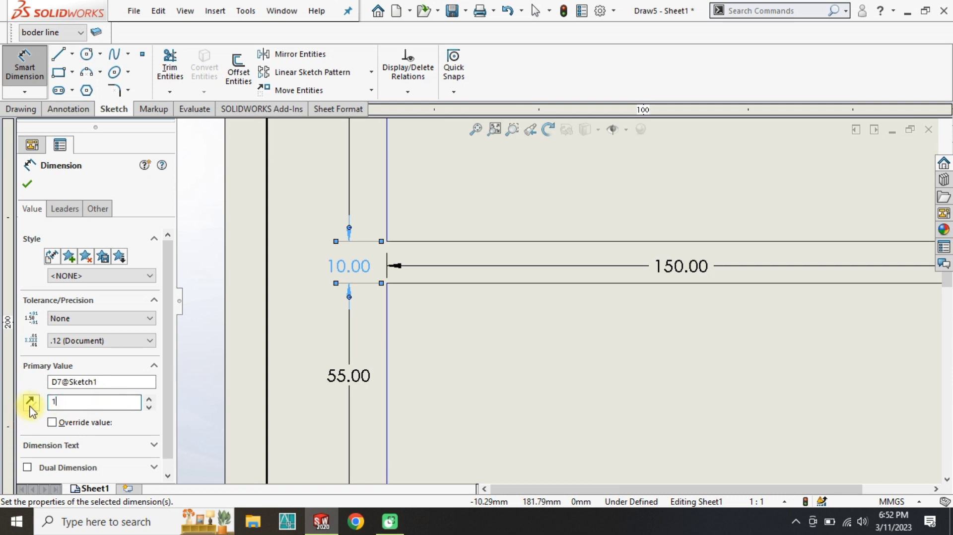
pyautogui.press('Return')
pyautogui.scroll(4, 347, 394)
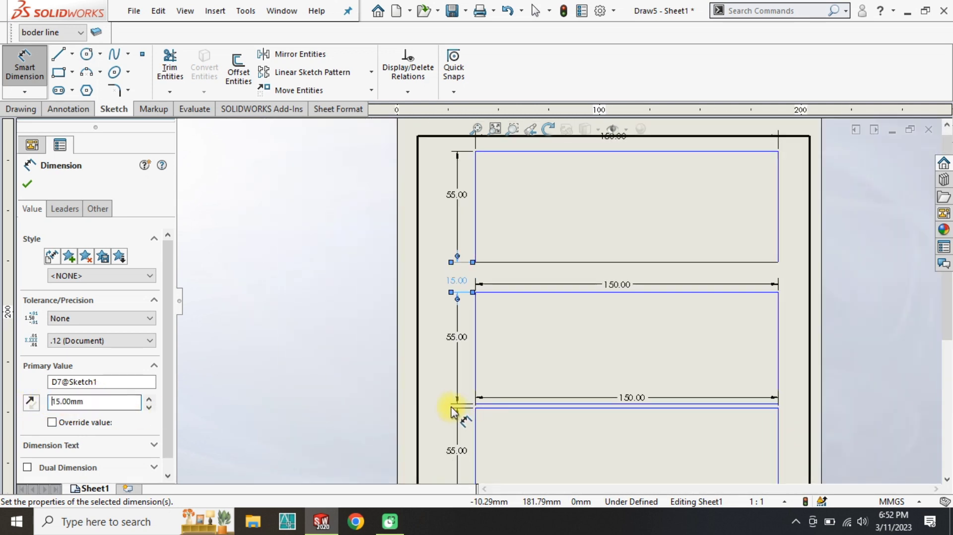
# Dimension the vertical gap between the middle and bottom rectangles at 15 mm
pyautogui.scroll(-4, 552, 392)
pyautogui.click(562, 360)
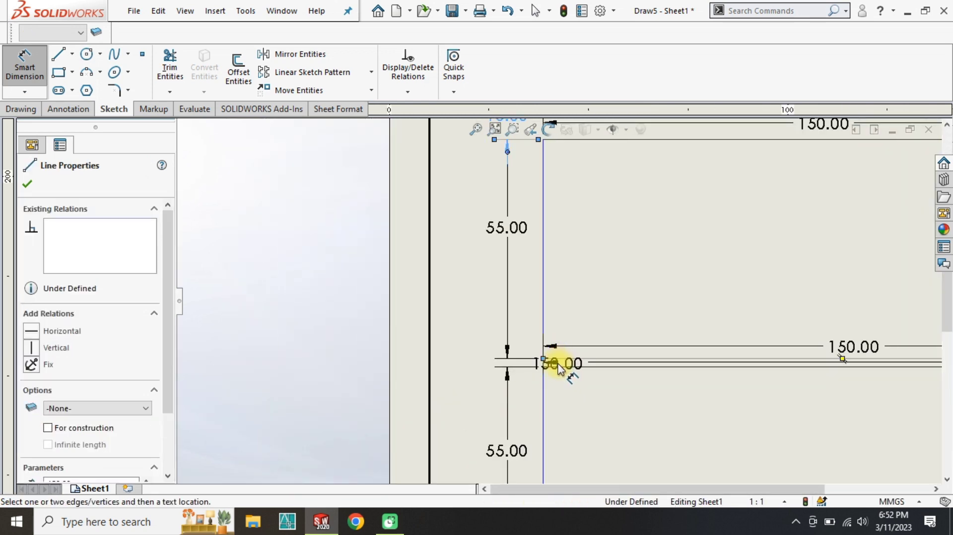
pyautogui.click(509, 369)
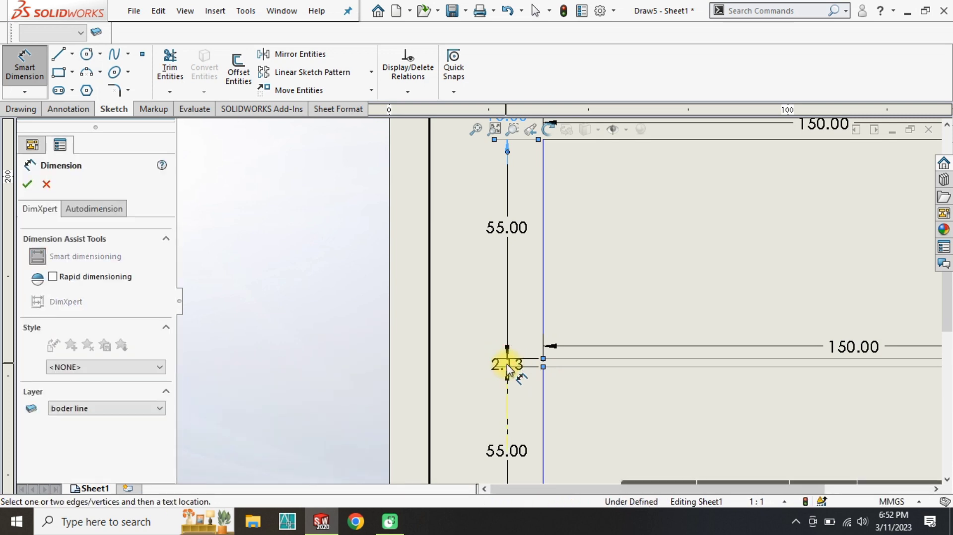
pyautogui.click(508, 367)
pyautogui.write('15')
pyautogui.press('Return')
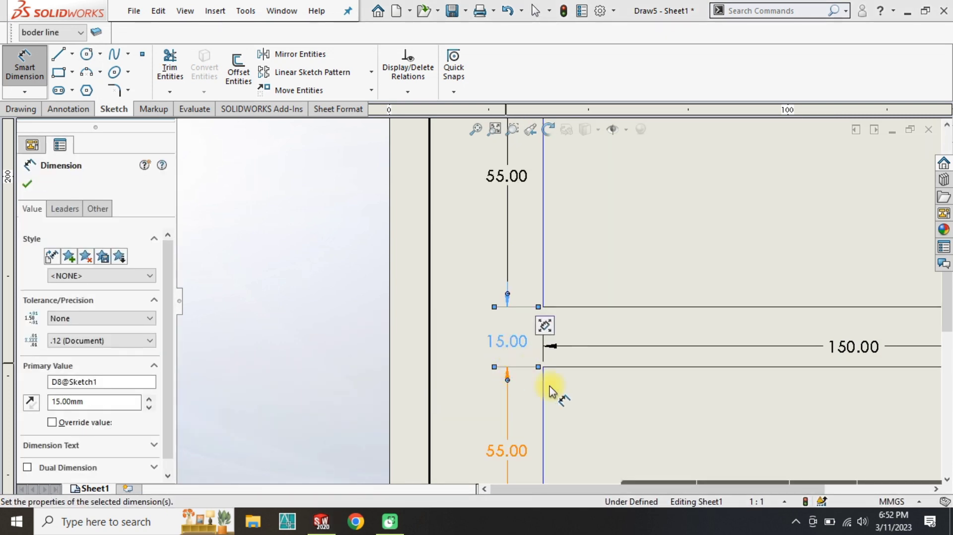
# Position the top rectangle's upper-left corner at X 30 and Y 297-25
pyautogui.scroll(4, 571, 397)
pyautogui.scroll(3, 638, 223)
pyautogui.scroll(-2, 626, 231)
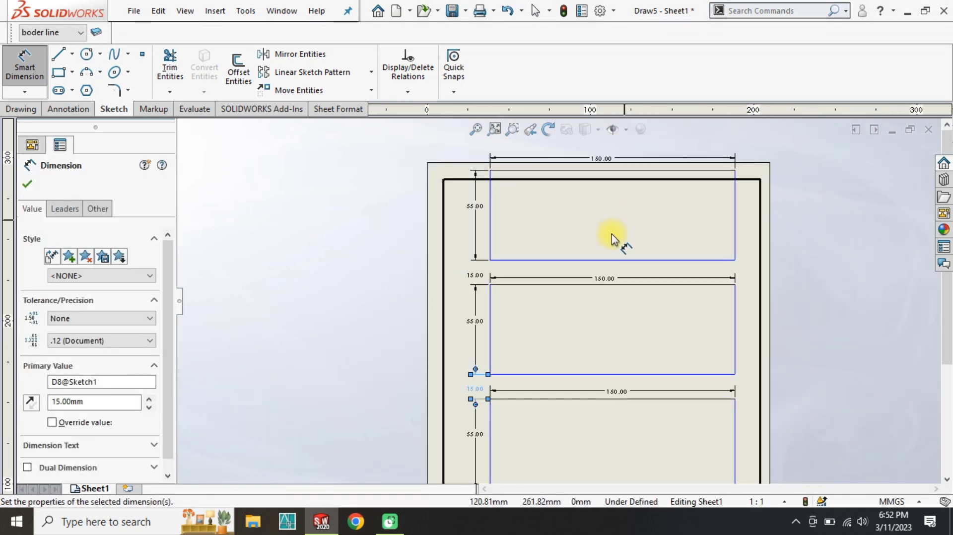
pyautogui.click(529, 228)
pyautogui.press('Escape')
pyautogui.click(491, 171)
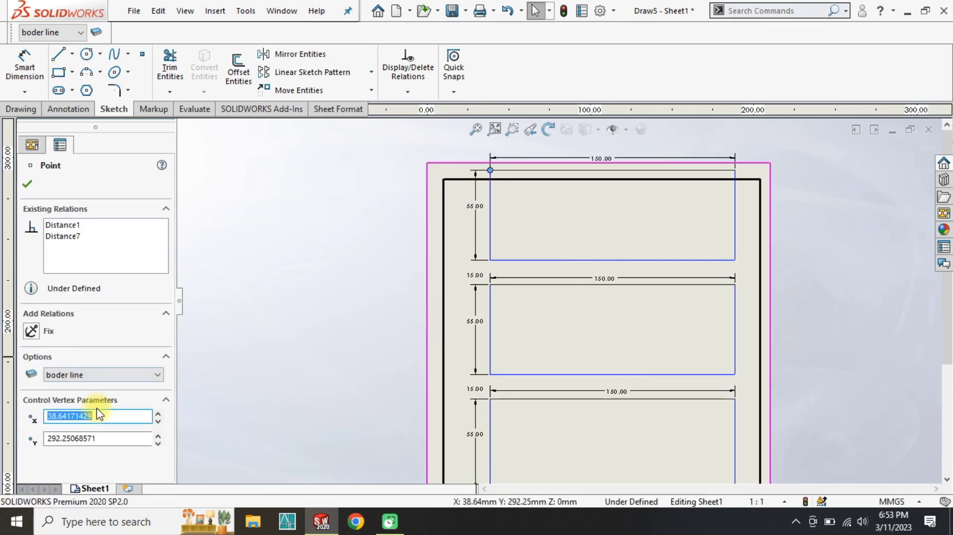
pyautogui.write('30')
pyautogui.press('Return')
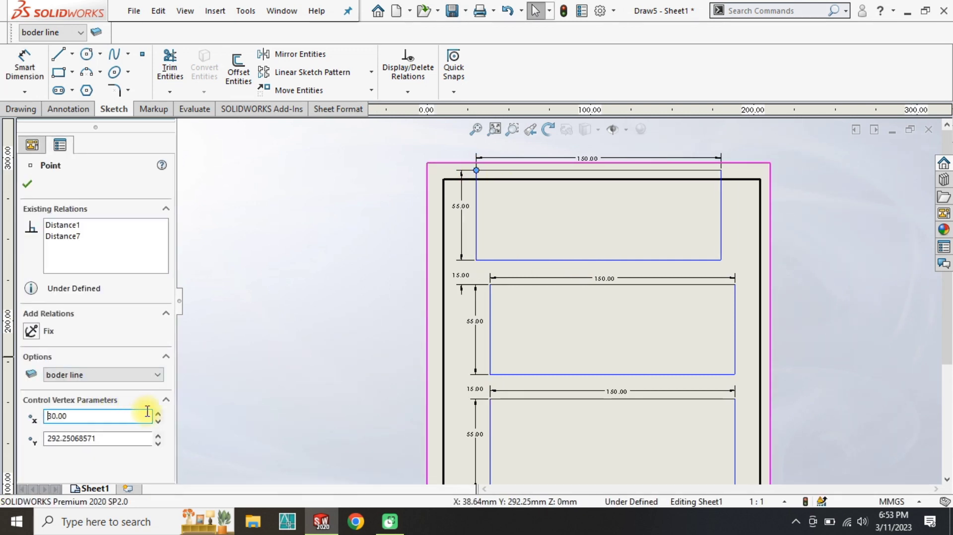
pyautogui.doubleClick(107, 440)
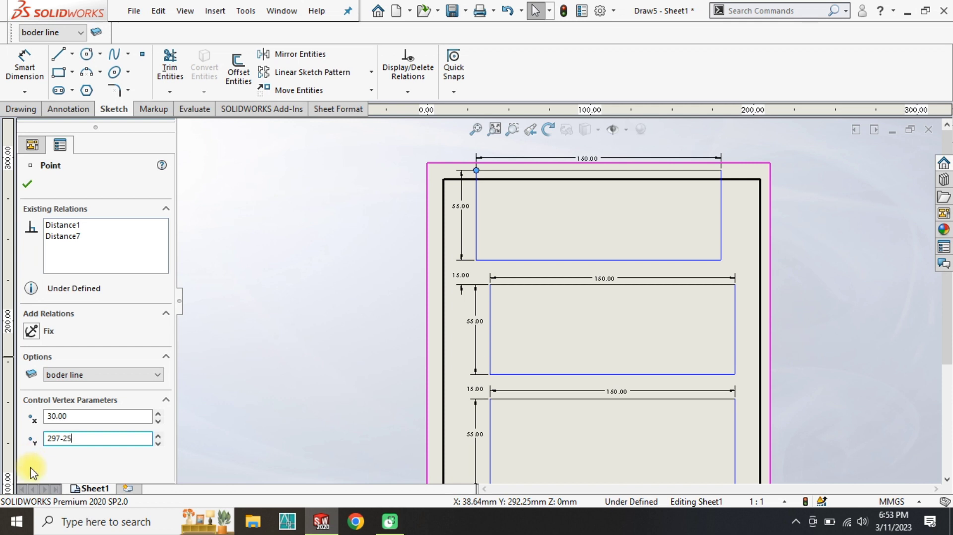
pyautogui.press('Return')
pyautogui.press('Escape')
# On the -Per Standard- layer, sketch a construction line joining the midpoints of the top rectangle's lower edge and the middle rectangle's upper edge
pyautogui.scroll(-2, 602, 345)
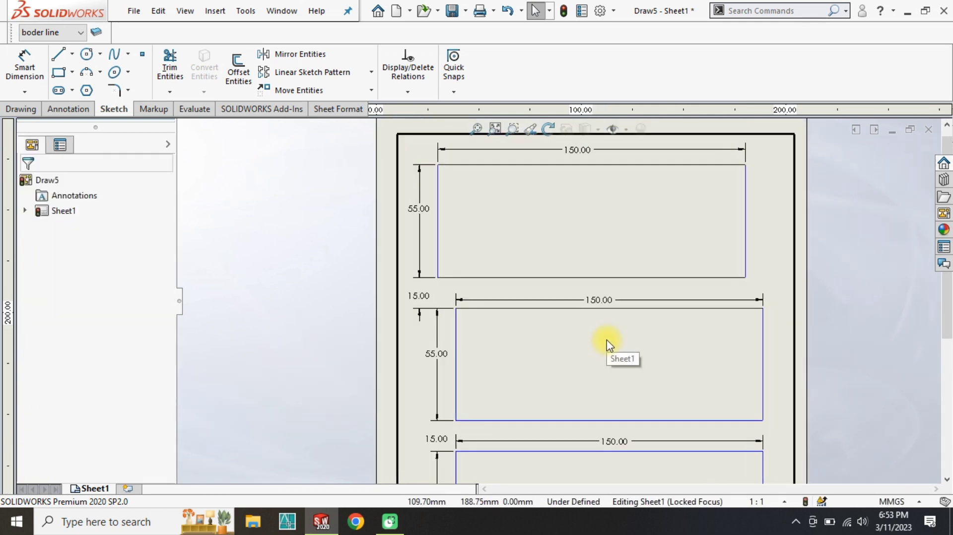
pyautogui.click(59, 53)
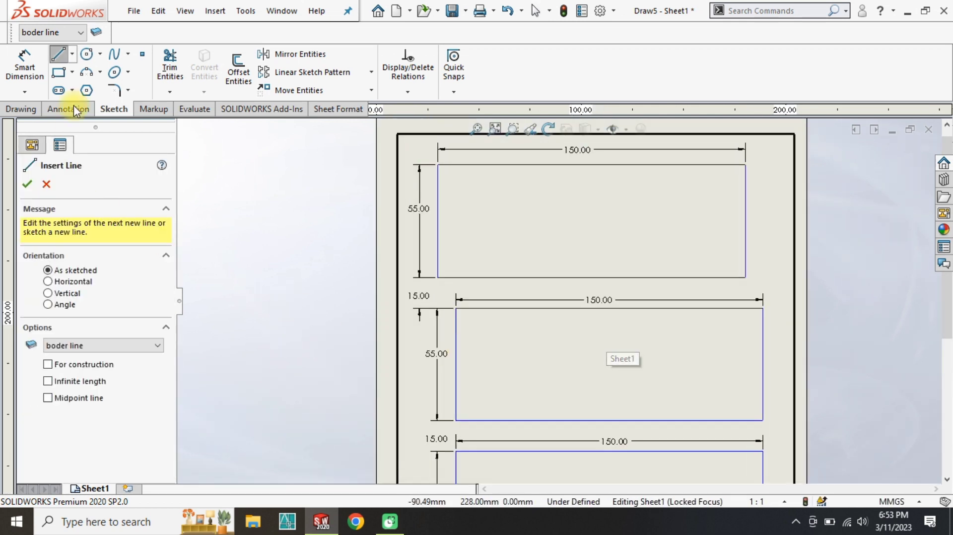
pyautogui.click(50, 32)
pyautogui.click(49, 47)
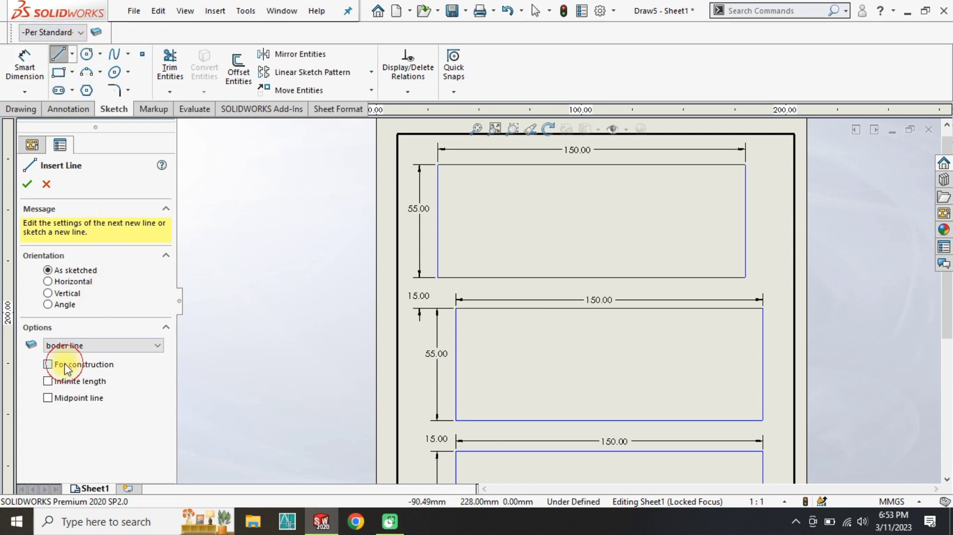
pyautogui.click(591, 278)
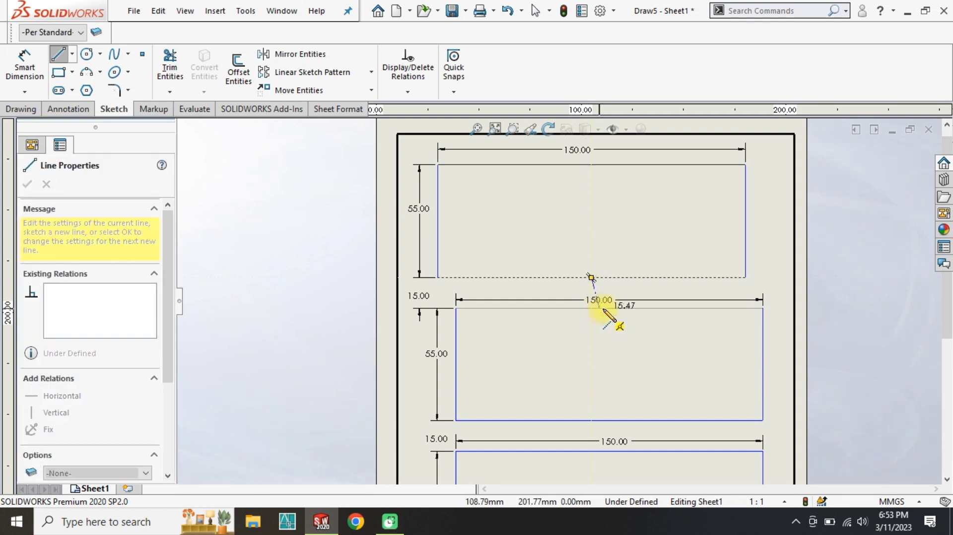
pyautogui.click(609, 308)
pyautogui.press('Escape')
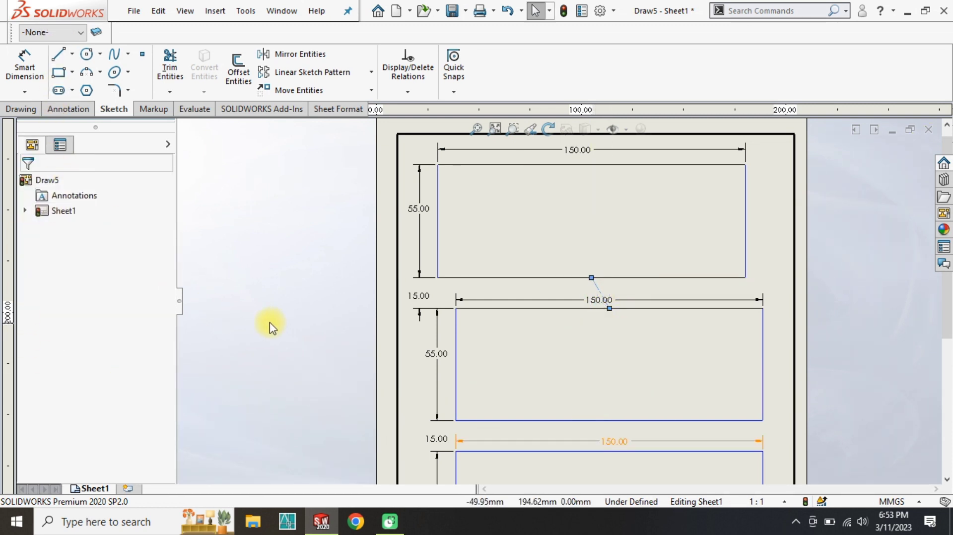
# Sketch a vertical construction line joining the midpoints of the middle rectangle's lower edge and the bottom rectangle's upper edge
pyautogui.press('l')
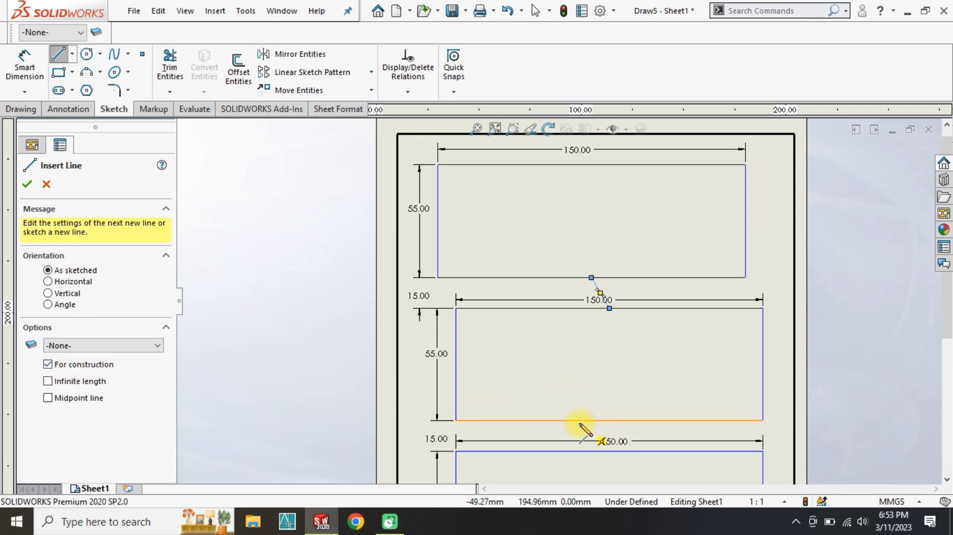
pyautogui.click(610, 452)
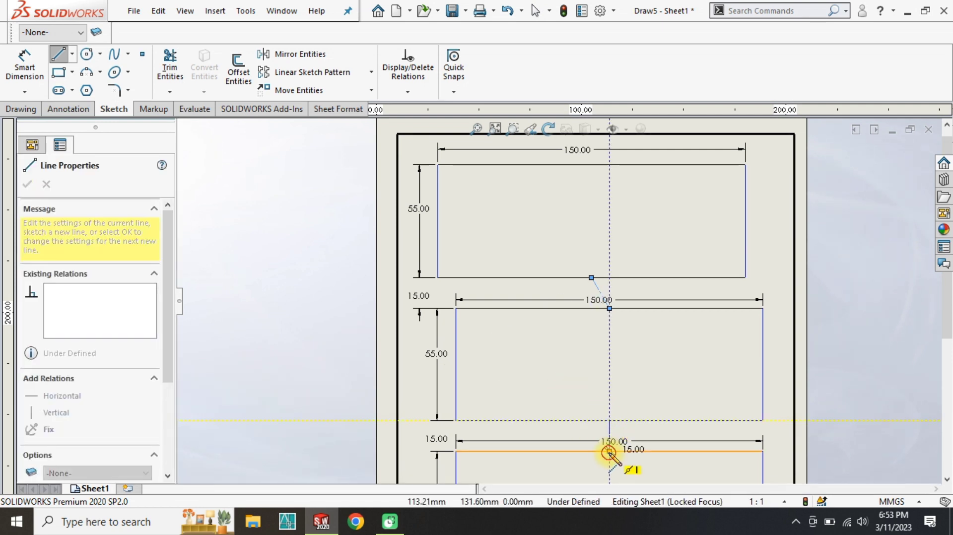
pyautogui.press('Escape')
# Make the slanted construction line between the top and middle rectangles vertical to align the rectangles
pyautogui.click(601, 295)
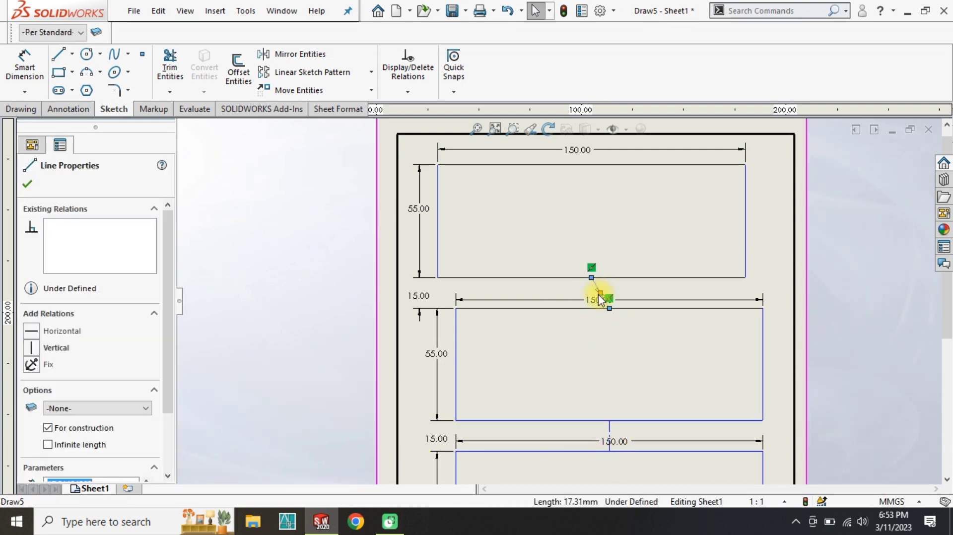
pyautogui.click(31, 344)
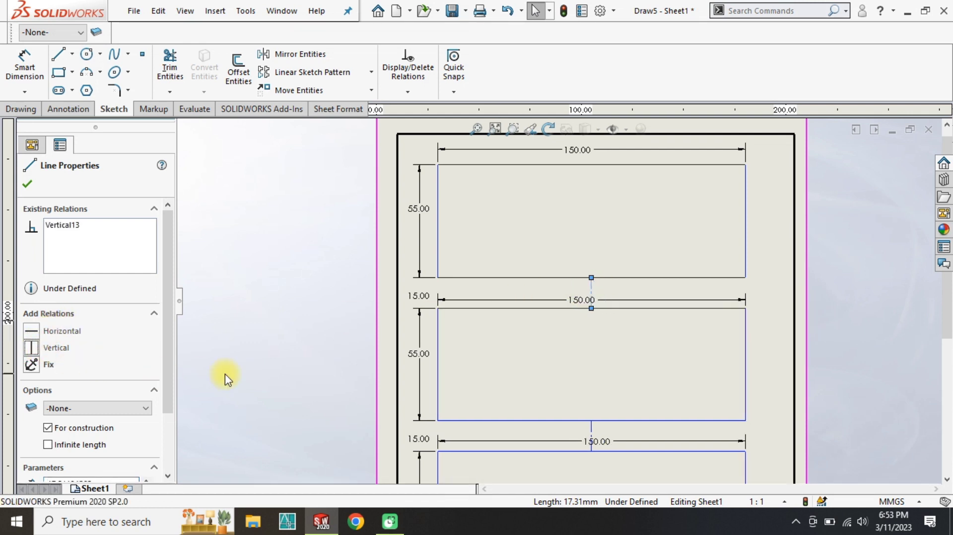
pyautogui.click(586, 315)
# Delete both construction lines in the gaps between the three rectangles
pyautogui.scroll(-3, 591, 438)
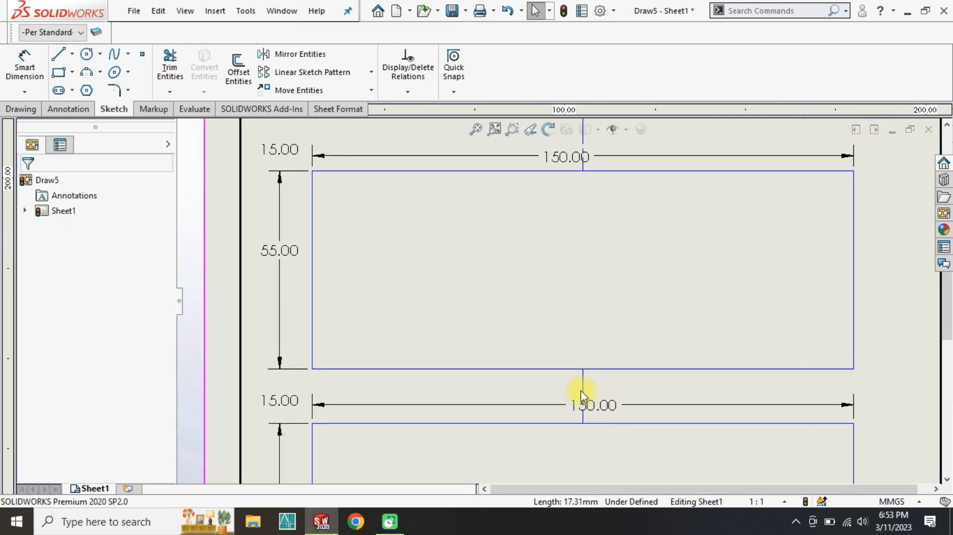
pyautogui.scroll(1, 588, 162)
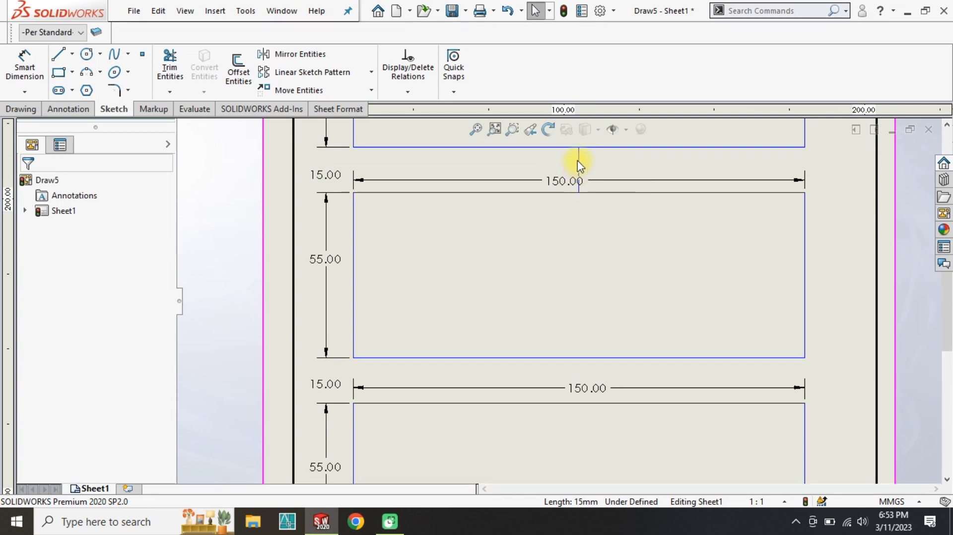
pyautogui.click(578, 162)
pyautogui.press('Delete')
pyautogui.scroll(5, 516, 217)
pyautogui.scroll(-3, 517, 208)
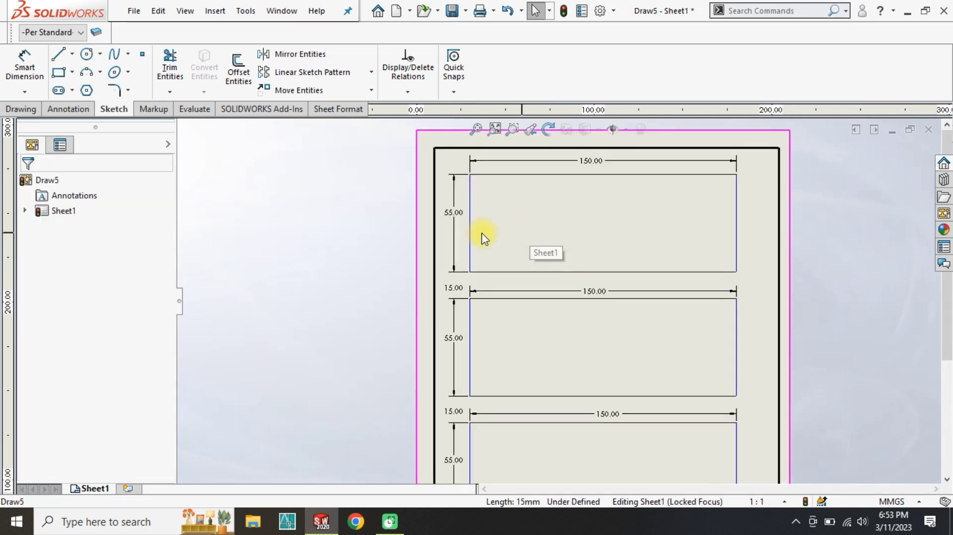
# Sketch a 195 mm vertical line near the rectangles' left side, from the top rectangle's upper edge to the bottom rectangle's lower edge
pyautogui.click(476, 129)
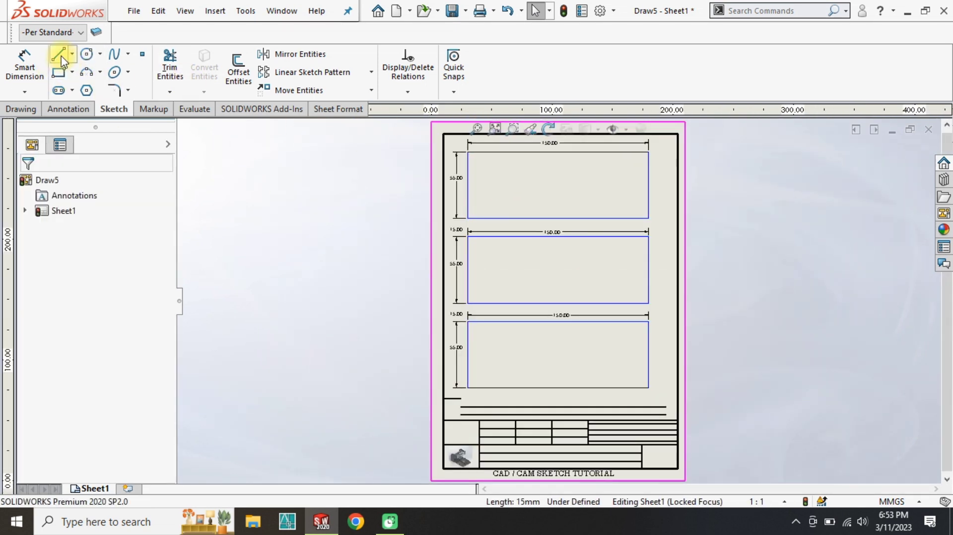
pyautogui.click(60, 58)
pyautogui.scroll(-5, 522, 171)
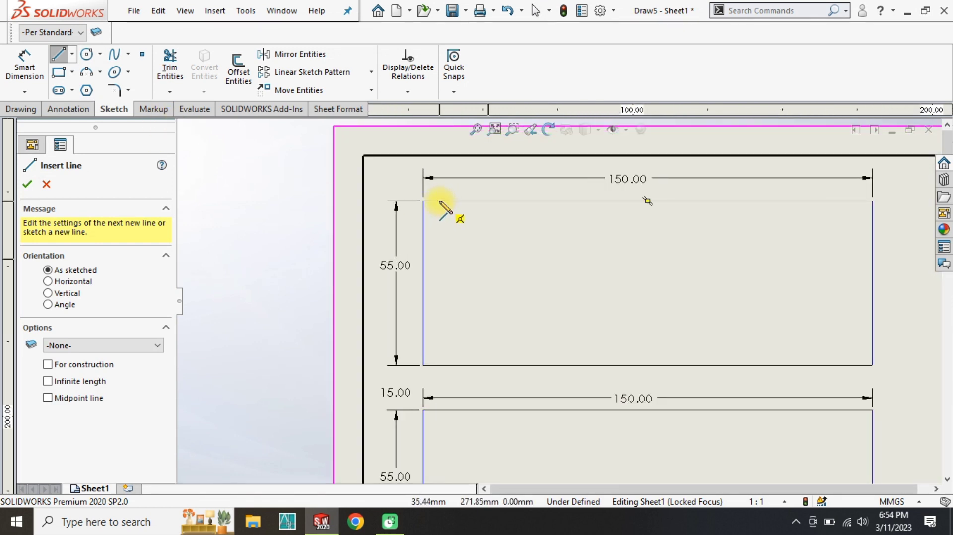
pyautogui.click(440, 202)
pyautogui.scroll(1, 447, 268)
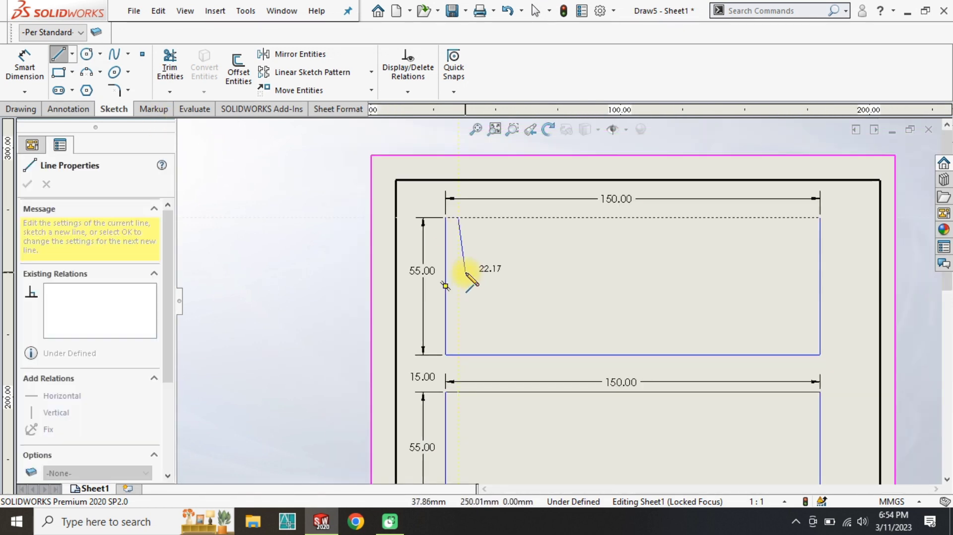
pyautogui.scroll(5, 462, 298)
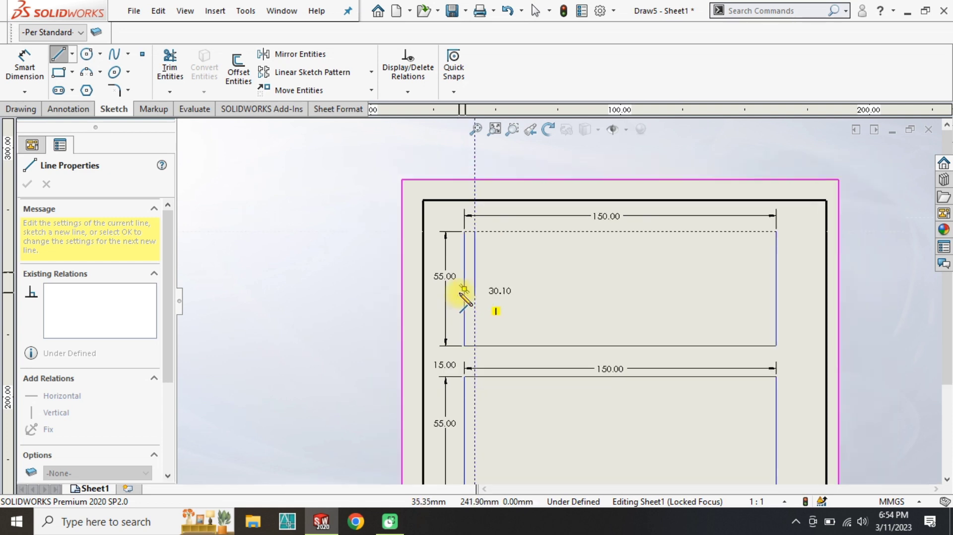
pyautogui.scroll(-3, 558, 394)
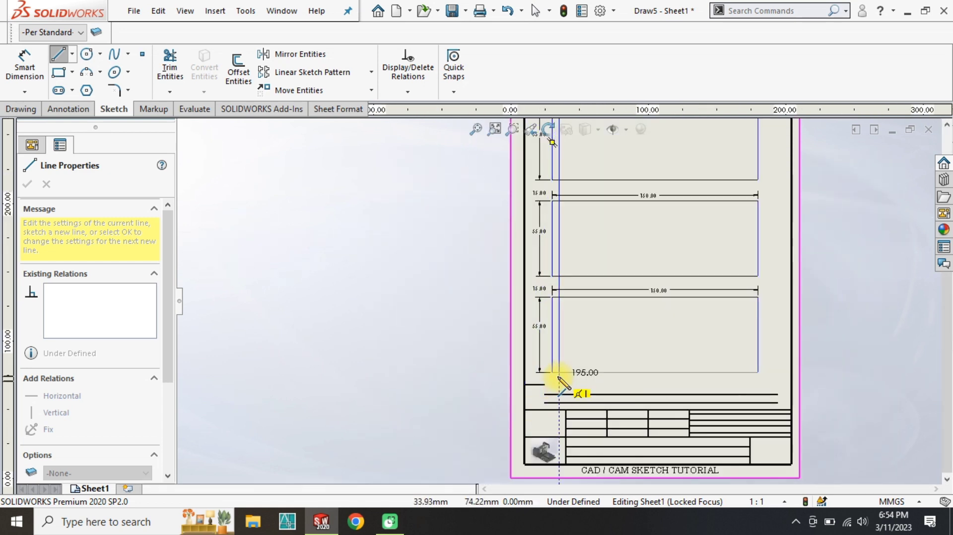
pyautogui.click(559, 373)
pyautogui.press('Escape')
# Sketch a horizontal line just below the top rectangle's upper edge, spanning from its left side to its right side
pyautogui.scroll(2, 539, 234)
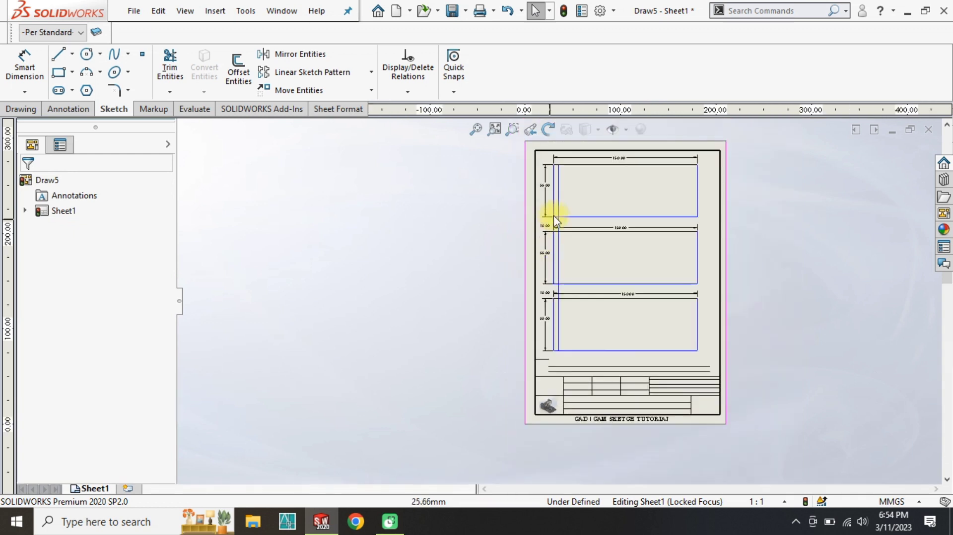
pyautogui.scroll(-4, 558, 208)
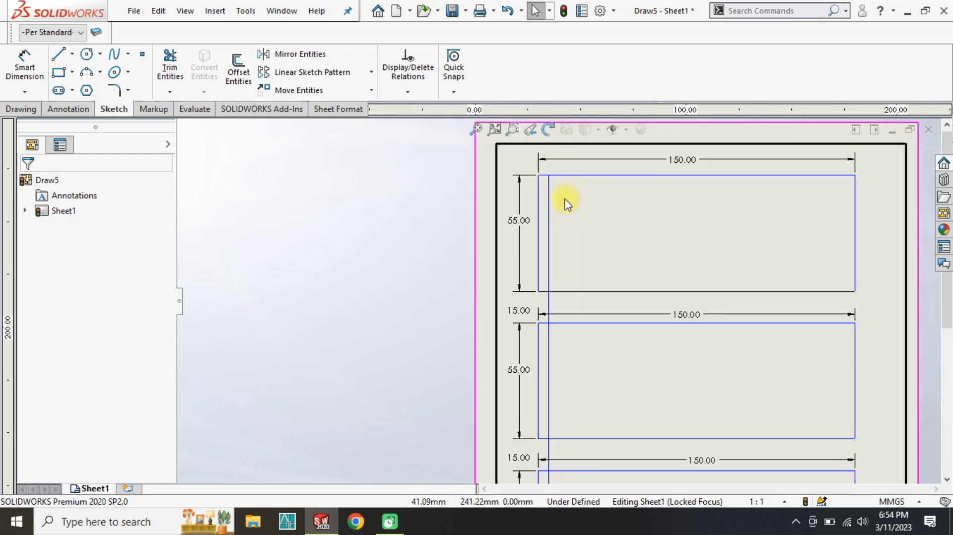
pyautogui.click(60, 55)
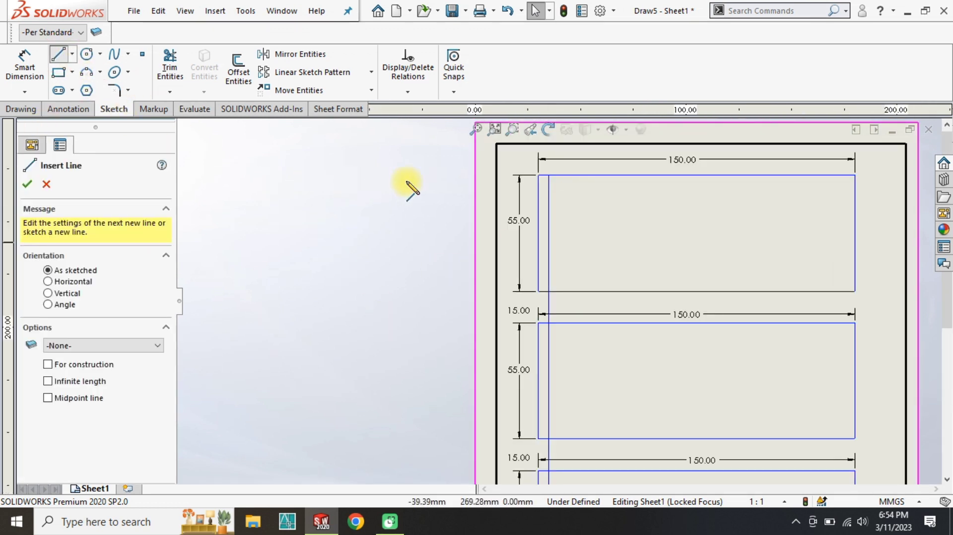
pyautogui.click(539, 184)
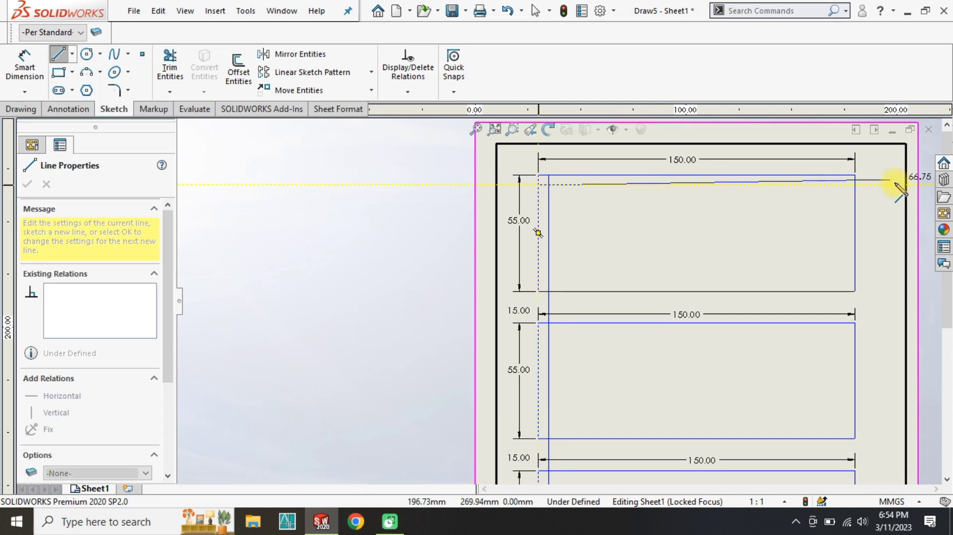
pyautogui.click(855, 185)
pyautogui.press('Escape')
# Dimension the vertical line's offset from the top rectangle's left side and set it to 5 mm
pyautogui.scroll(-3, 538, 228)
pyautogui.moveTo(309, 358); pyautogui.dragTo(341, 201, button='right')
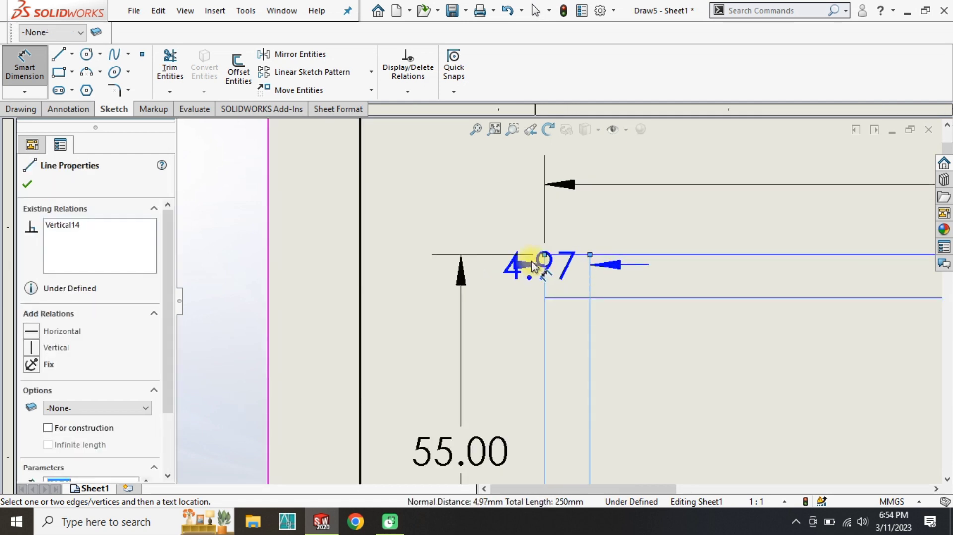
pyautogui.click(452, 221)
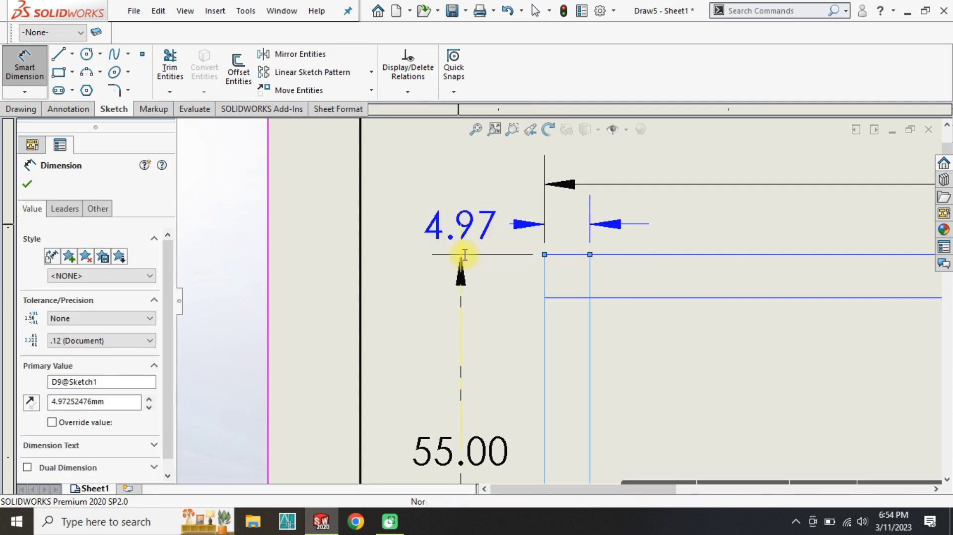
pyautogui.write('5')
pyautogui.press('Return')
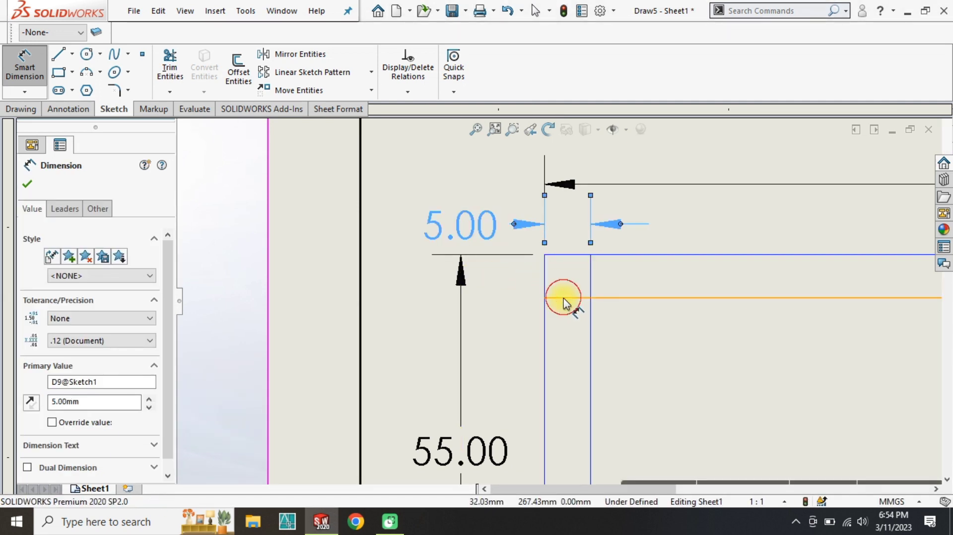
# Dimension the horizontal line's offset from the top rectangle's upper edge and set it to 5 mm
pyautogui.click(564, 298)
pyautogui.click(569, 257)
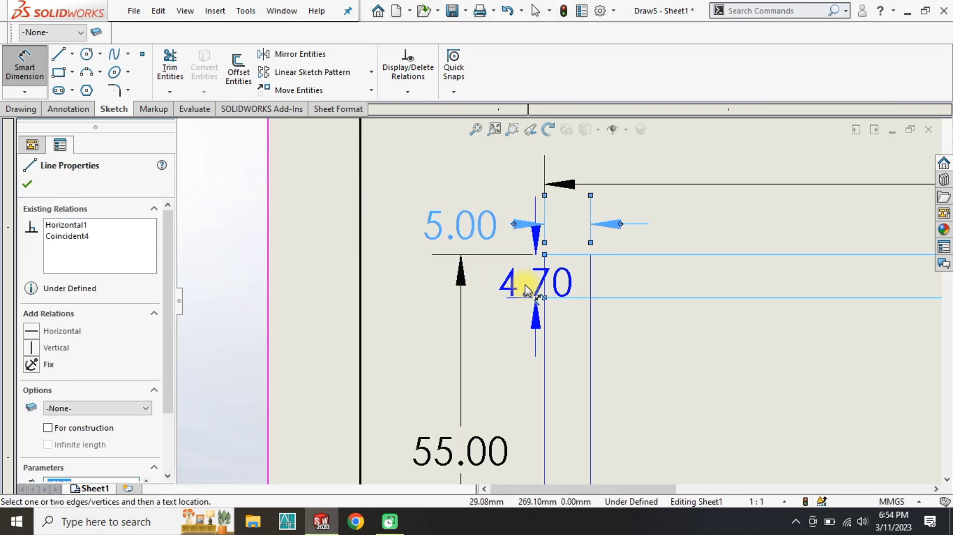
pyautogui.click(508, 281)
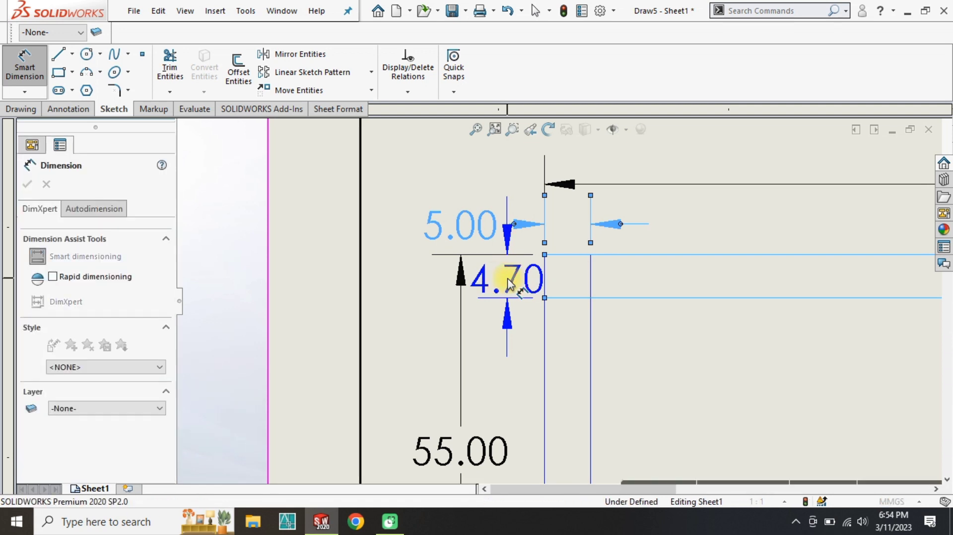
pyautogui.write('5')
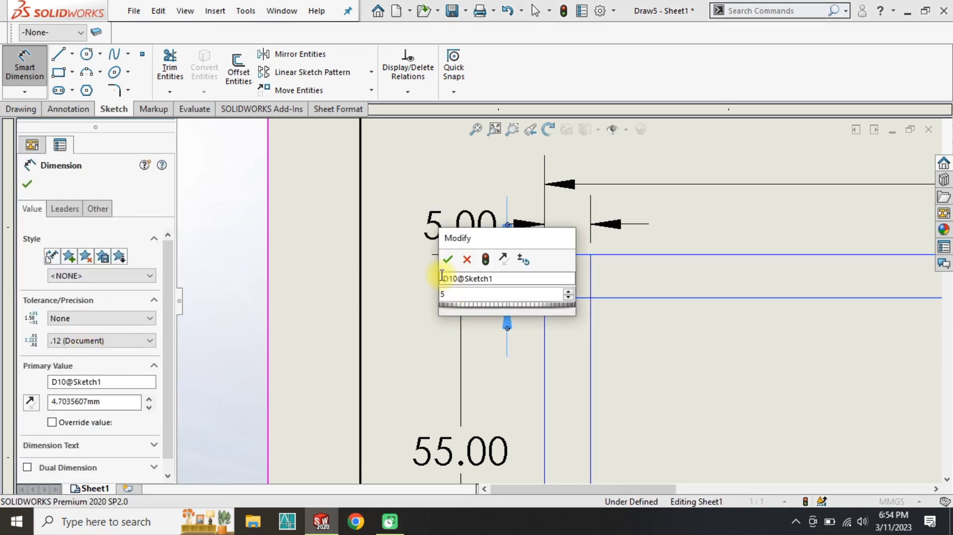
pyautogui.click(448, 262)
# Set the precision of both 5 mm offset dimensions to one decimal place (.1)
pyautogui.click(75, 341)
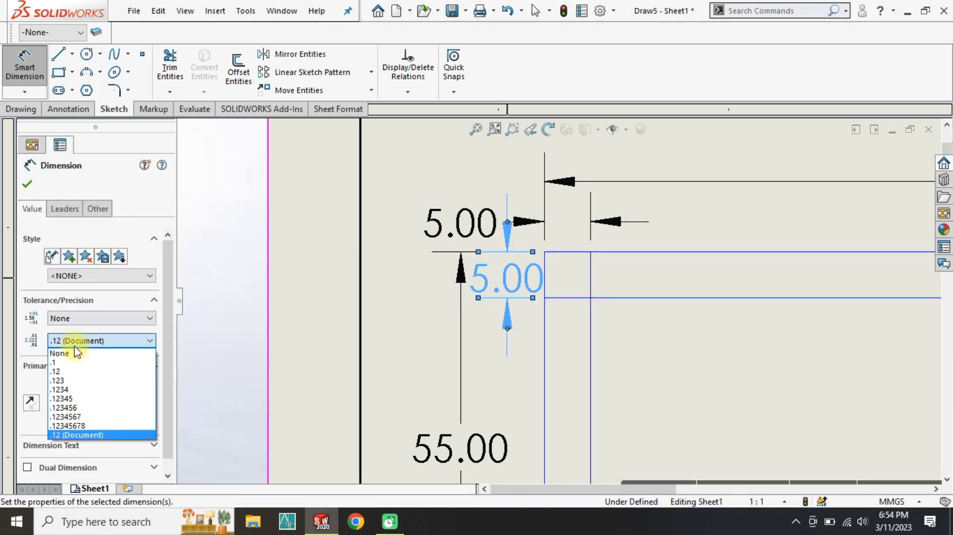
pyautogui.click(68, 363)
pyautogui.click(472, 221)
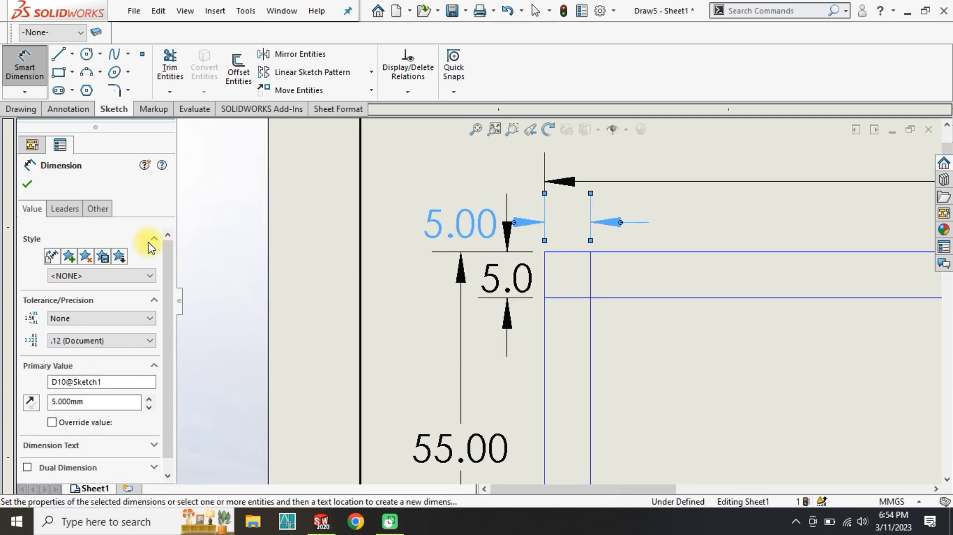
pyautogui.click(90, 340)
pyautogui.click(68, 363)
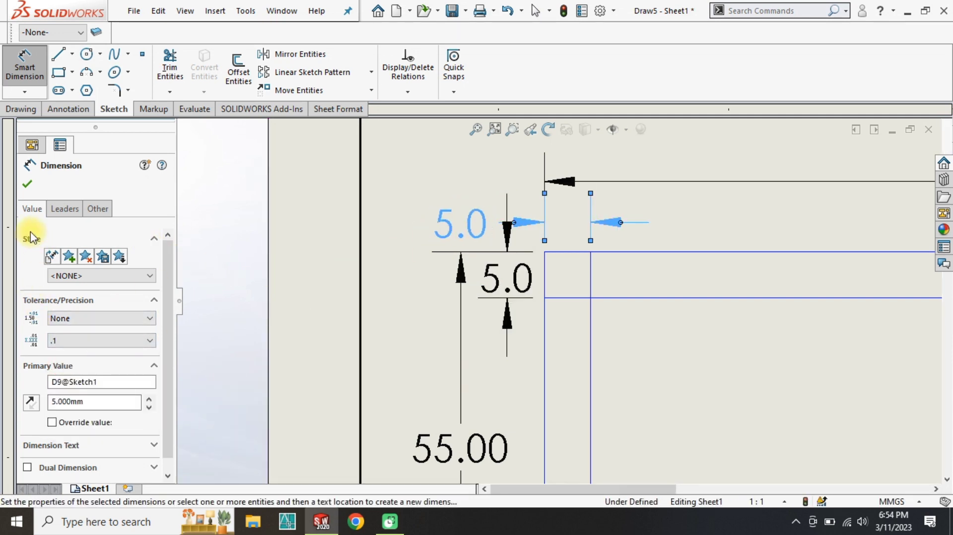
pyautogui.click(27, 184)
# Linear-pattern the vertical line along the X-axis across the rectangles with 5 mm spacing and 29 instances
pyautogui.scroll(5, 589, 312)
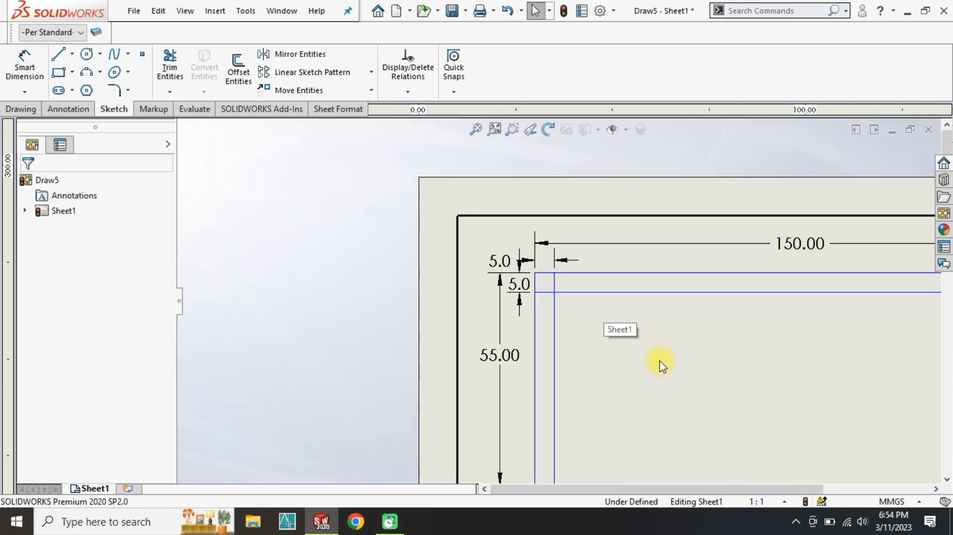
pyautogui.click(477, 129)
pyautogui.scroll(-5, 485, 202)
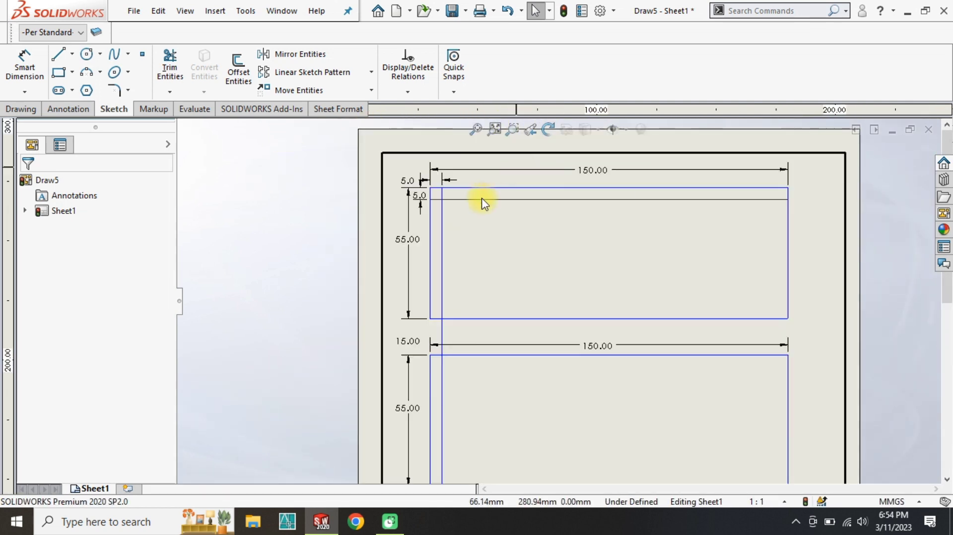
pyautogui.click(322, 73)
pyautogui.click(497, 287)
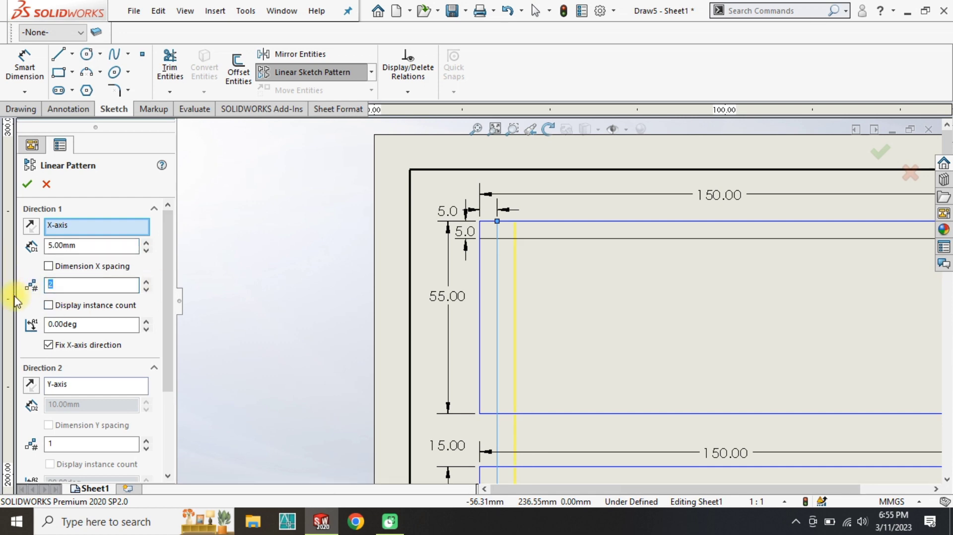
pyautogui.scroll(3, 573, 315)
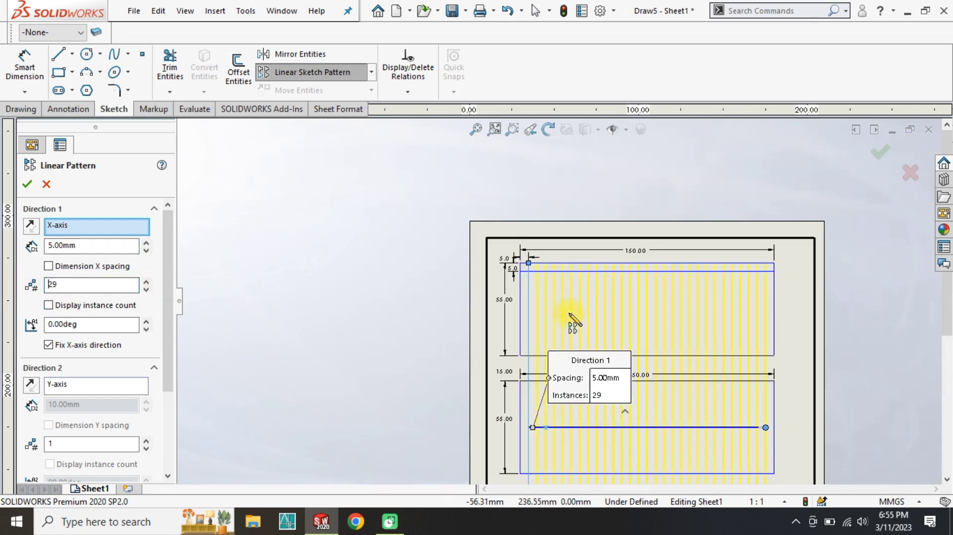
pyautogui.scroll(-3, 697, 329)
pyautogui.scroll(5, 700, 357)
pyautogui.scroll(-3, 638, 418)
pyautogui.scroll(4, 581, 365)
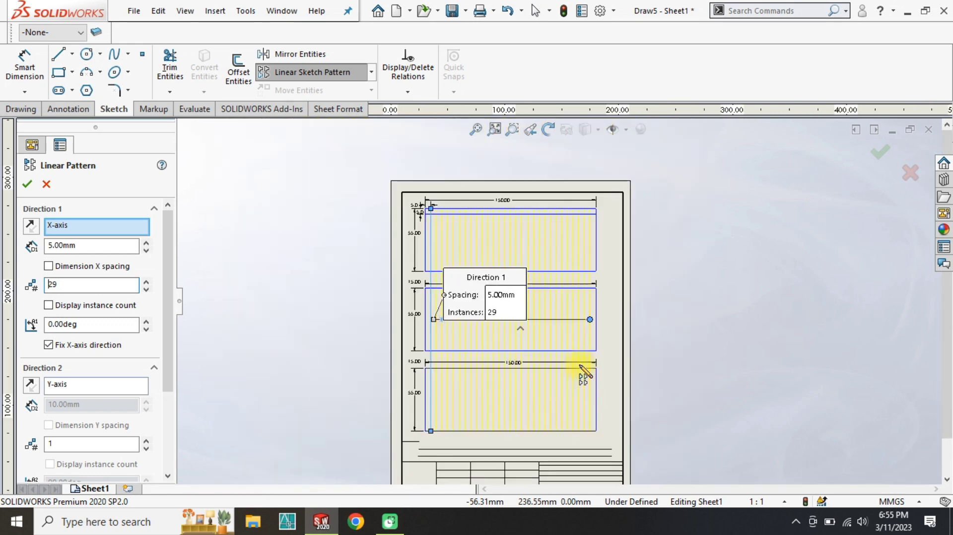
pyautogui.click(25, 185)
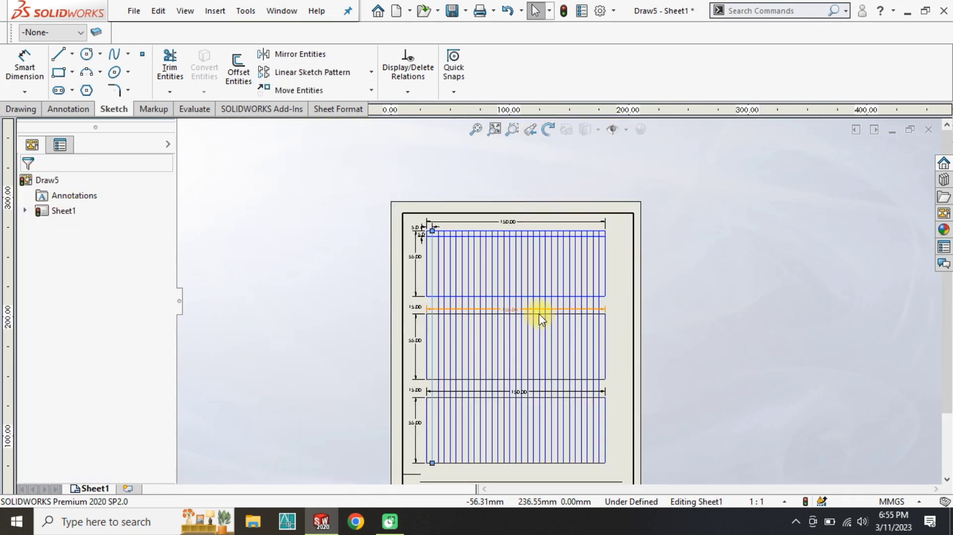
pyautogui.scroll(-3, 543, 300)
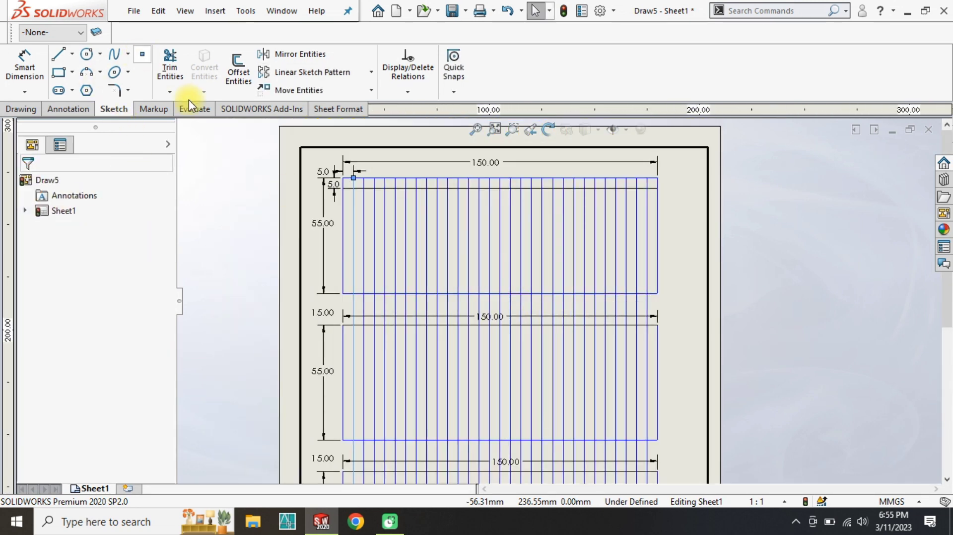
pyautogui.click(319, 73)
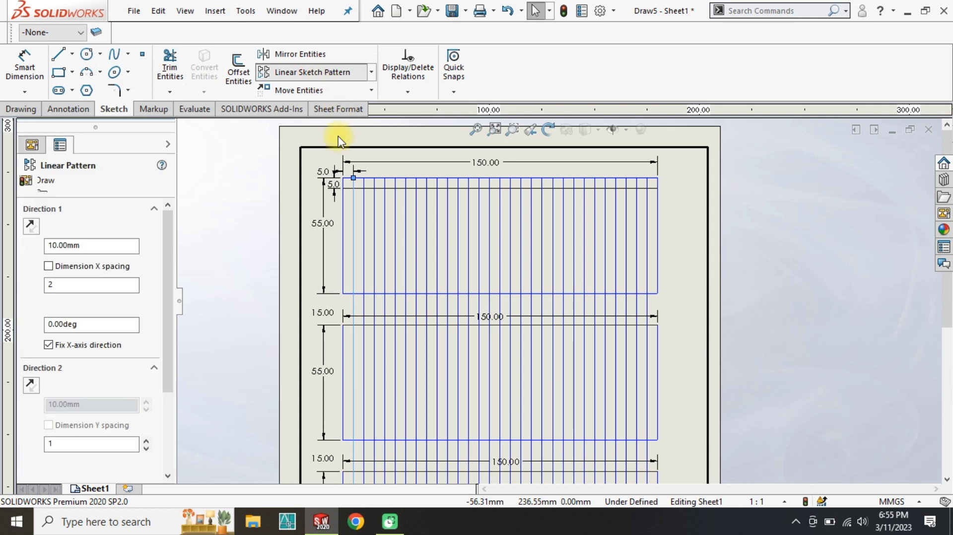
pyautogui.click(421, 188)
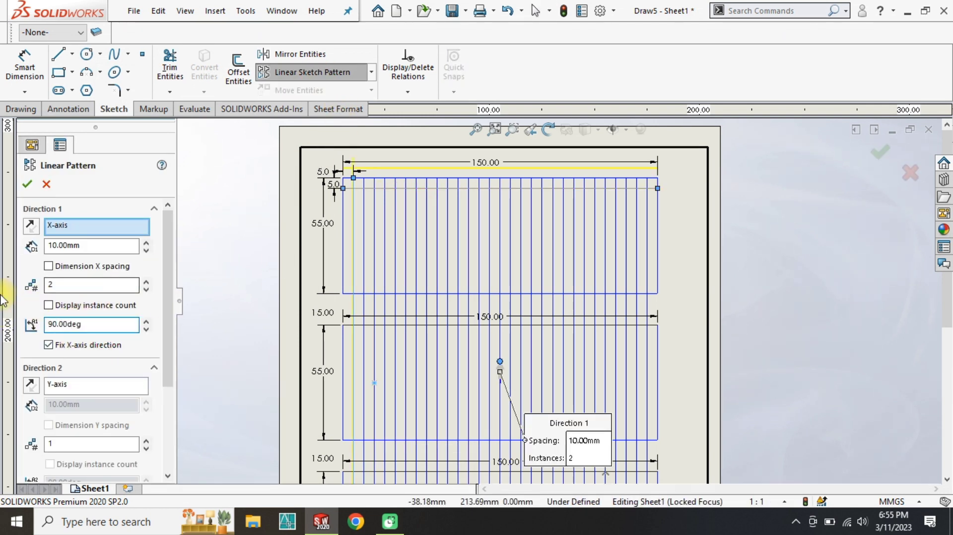
pyautogui.click(32, 225)
pyautogui.click(91, 246)
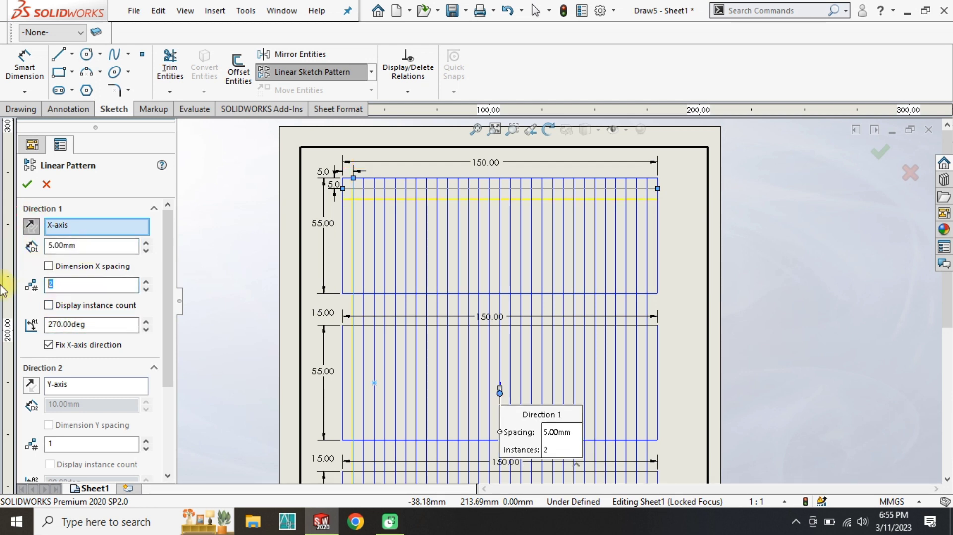
pyautogui.scroll(3, 214, 342)
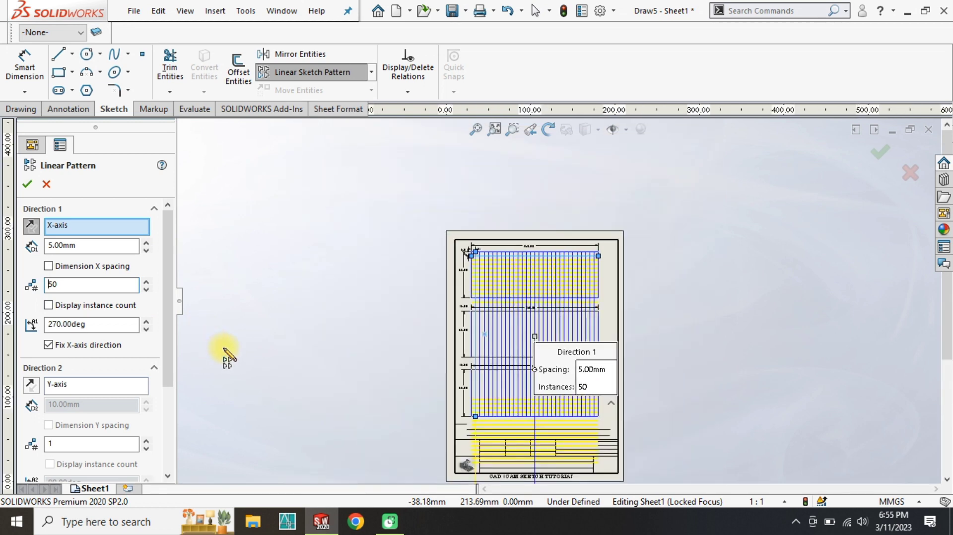
pyautogui.scroll(-4, 479, 437)
pyautogui.scroll(3, 571, 416)
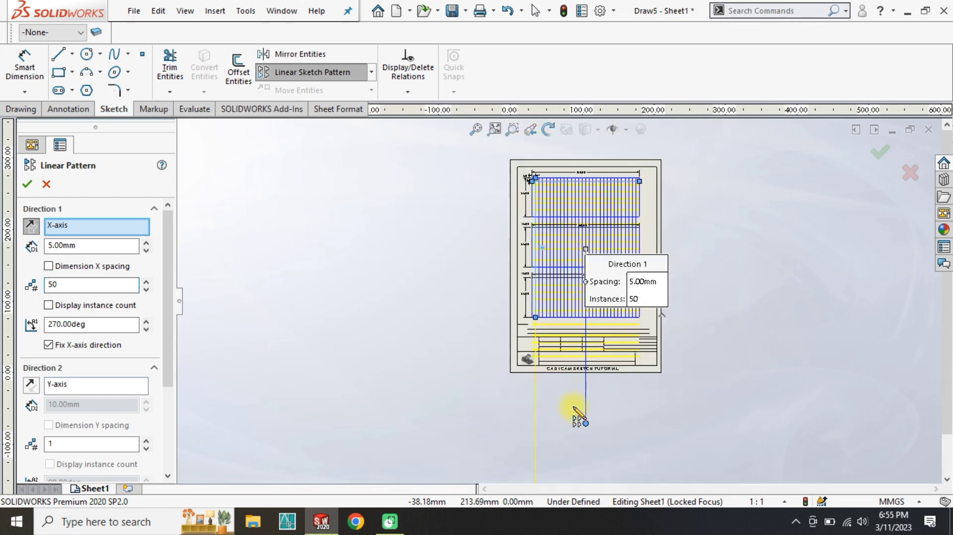
pyautogui.scroll(-3, 581, 324)
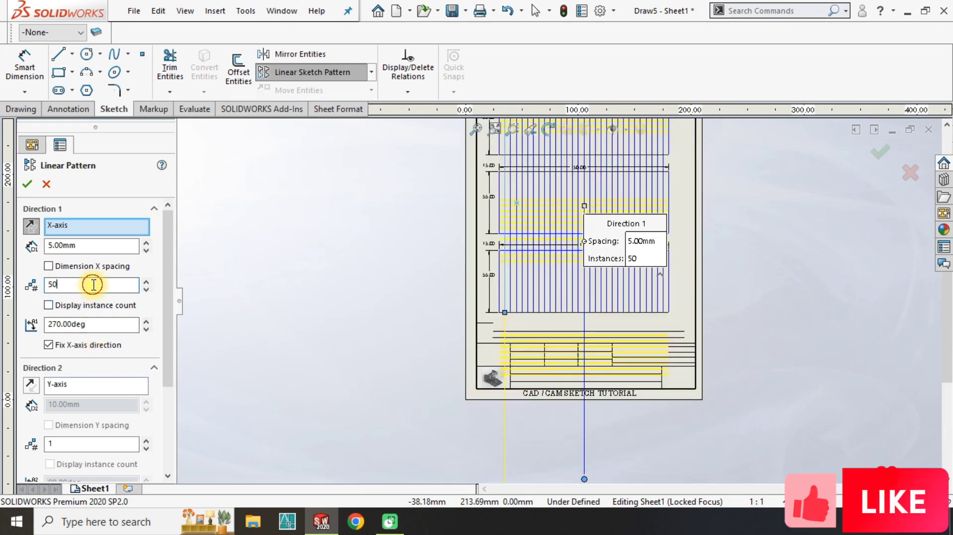
pyautogui.moveTo(93, 285); pyautogui.dragTo(28, 285)
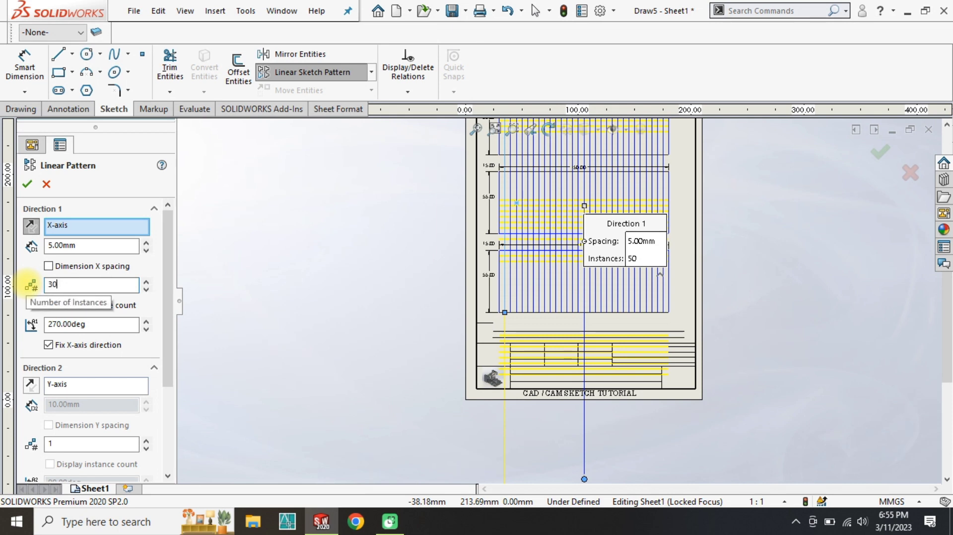
pyautogui.doubleClick(74, 285)
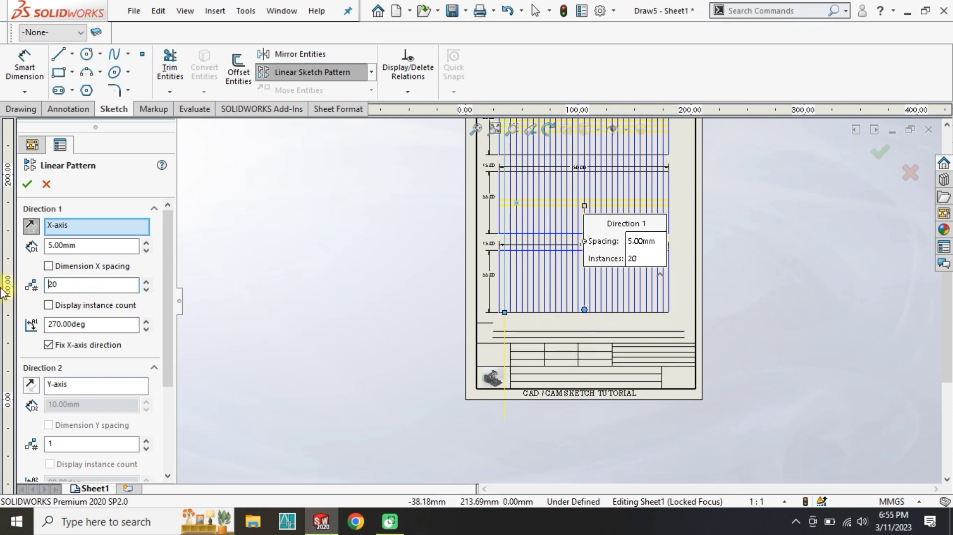
pyautogui.write('20')
pyautogui.scroll(-2, 539, 277)
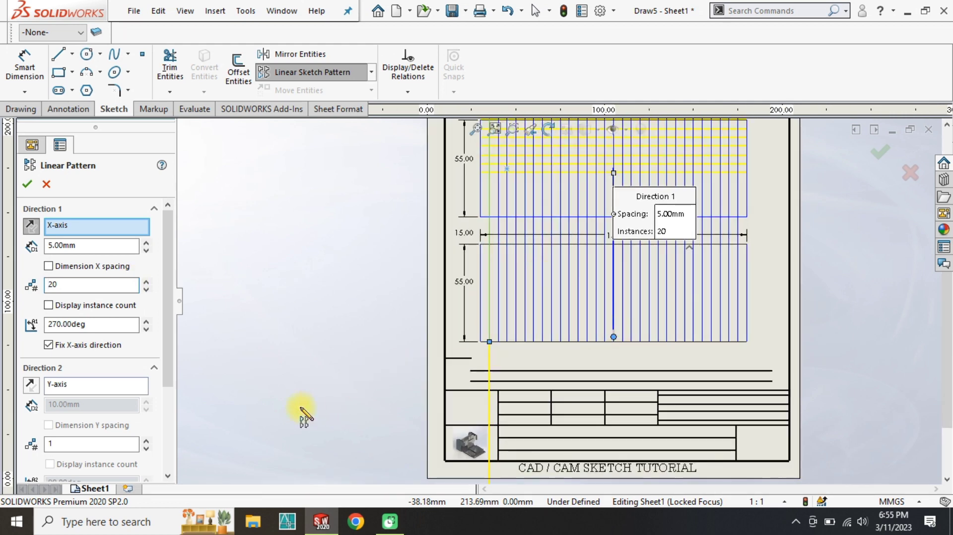
pyautogui.scroll(2, 494, 278)
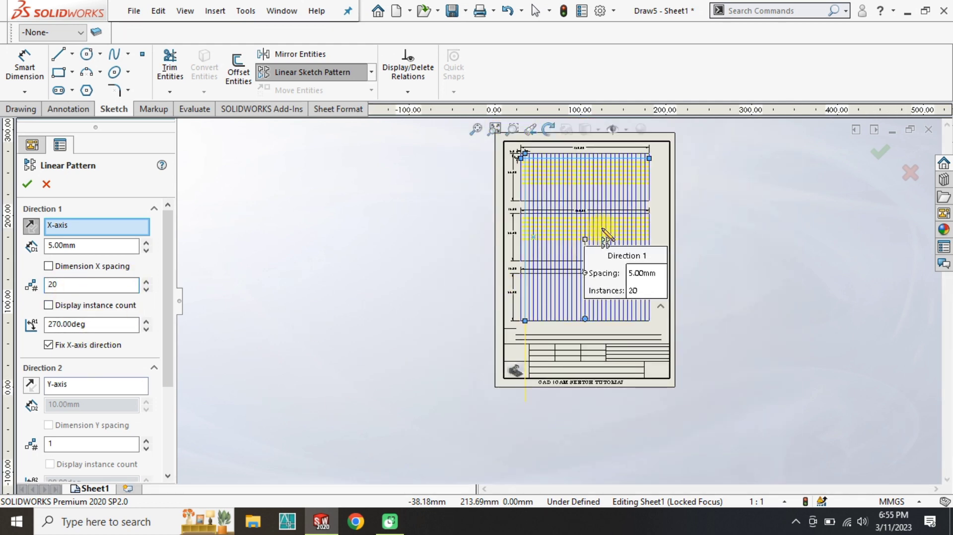
pyautogui.scroll(-3, 540, 196)
pyautogui.scroll(-2, 467, 230)
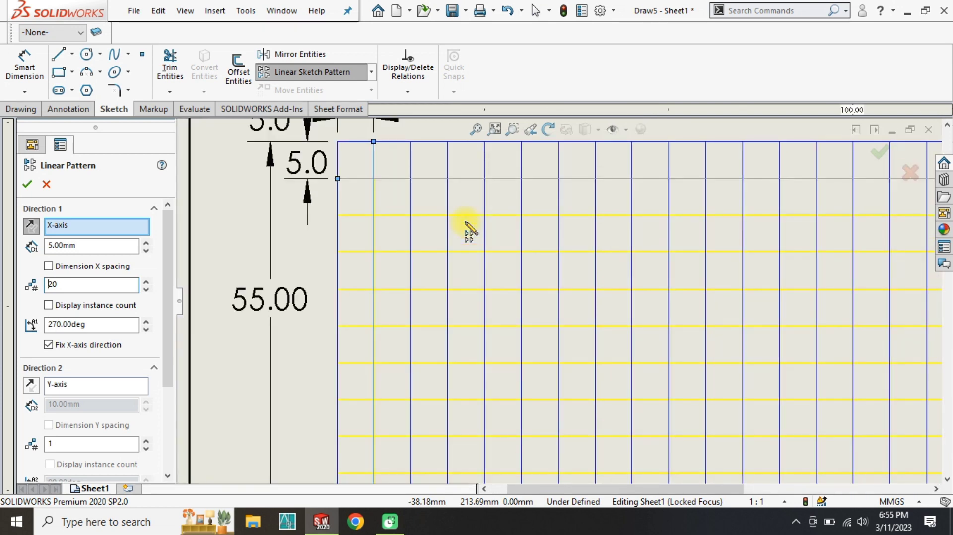
pyautogui.scroll(3, 404, 266)
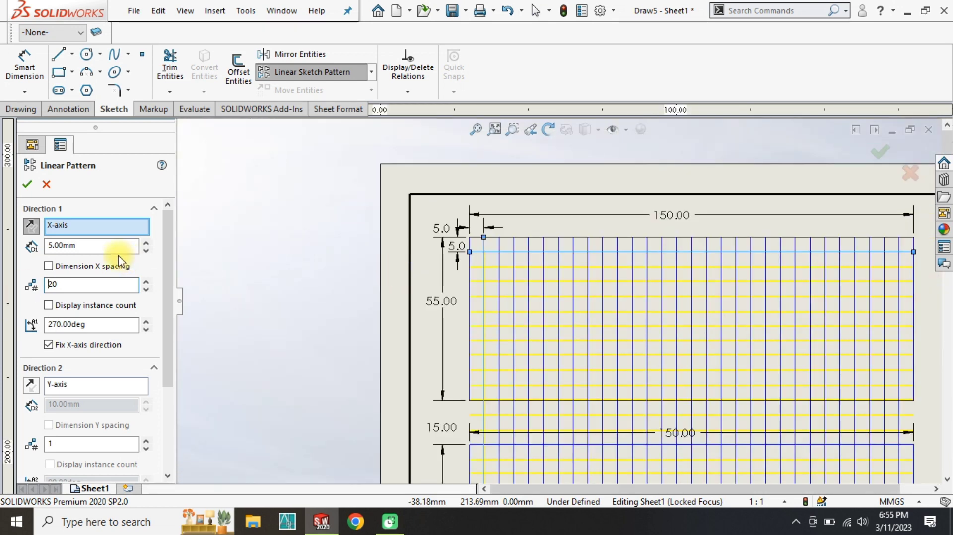
pyautogui.click(46, 184)
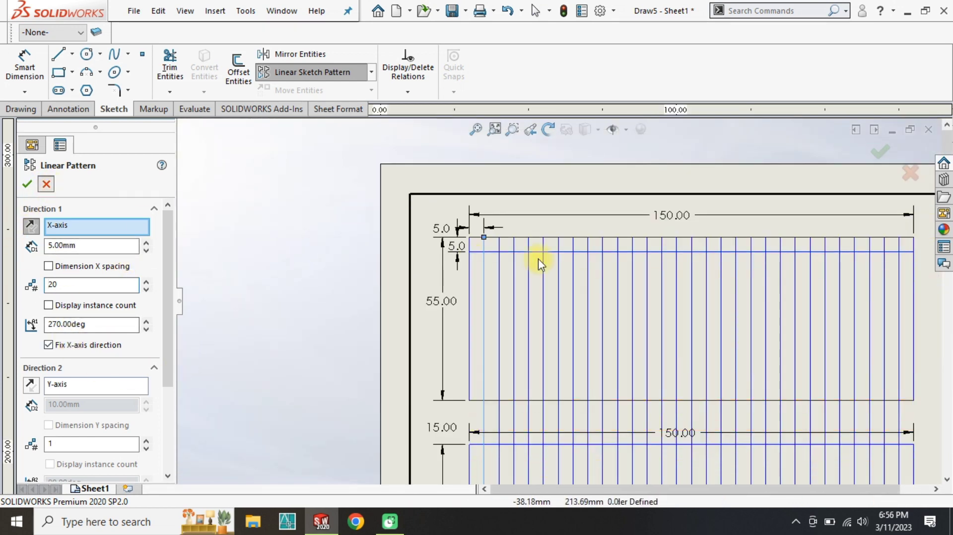
pyautogui.click(326, 73)
pyautogui.press('Escape')
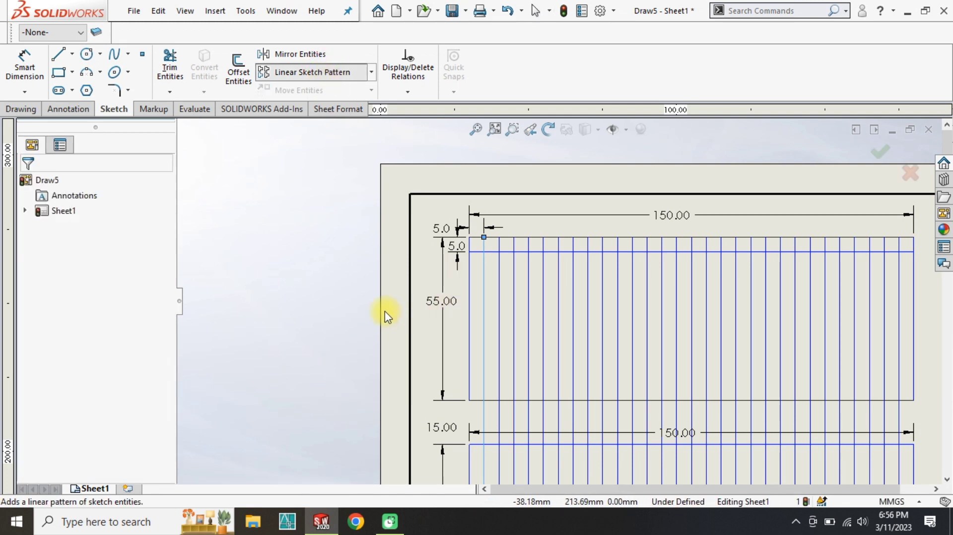
# Set up a linear pattern of the horizontal line below the top rectangle's upper edge, with 5 mm spacing, directed downward at 270°
pyautogui.click(312, 73)
pyautogui.click(507, 252)
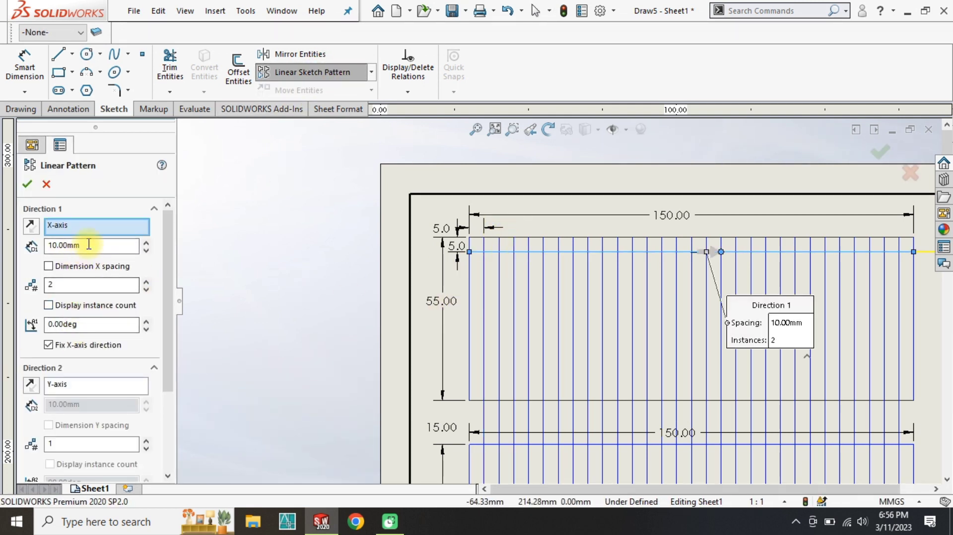
pyautogui.moveTo(90, 245); pyautogui.dragTo(7, 258)
pyautogui.write('5')
pyautogui.press('Tab')
pyautogui.press('Tab')
pyautogui.press('Tab')
pyautogui.press('Tab')
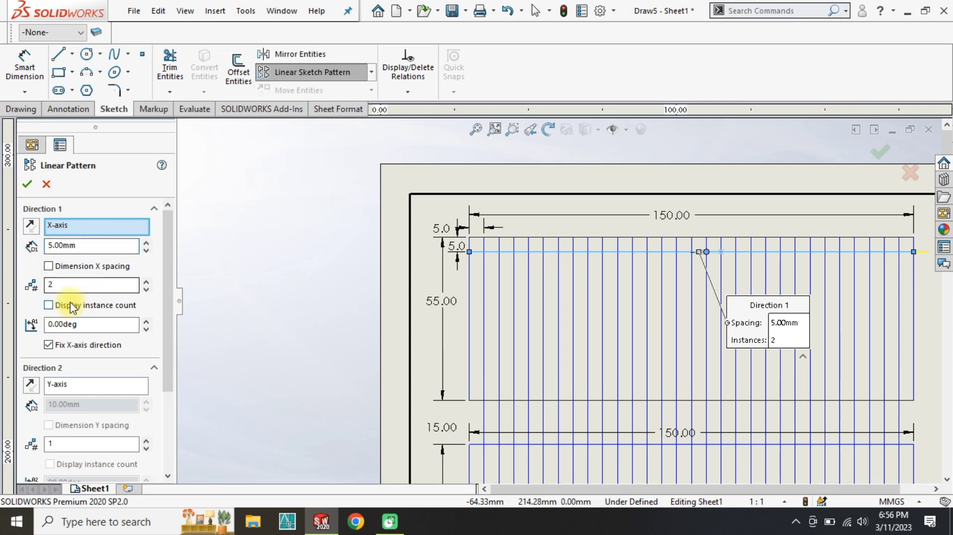
pyautogui.write('9')
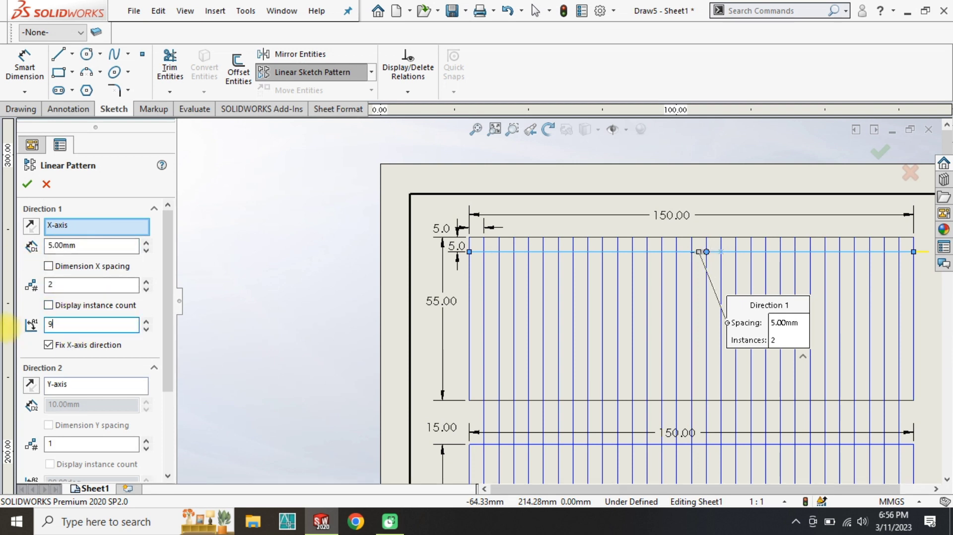
pyautogui.write('0')
pyautogui.press('Return')
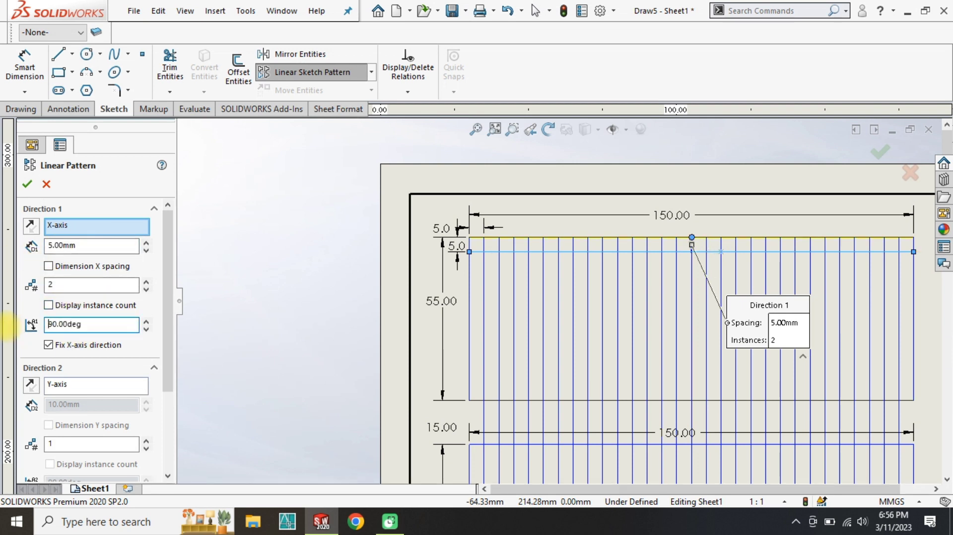
pyautogui.click(29, 227)
# Set the horizontal line pattern to 38 instances so it reaches the lowest rectangle, and create it
pyautogui.moveTo(59, 285); pyautogui.dragTo(9, 297)
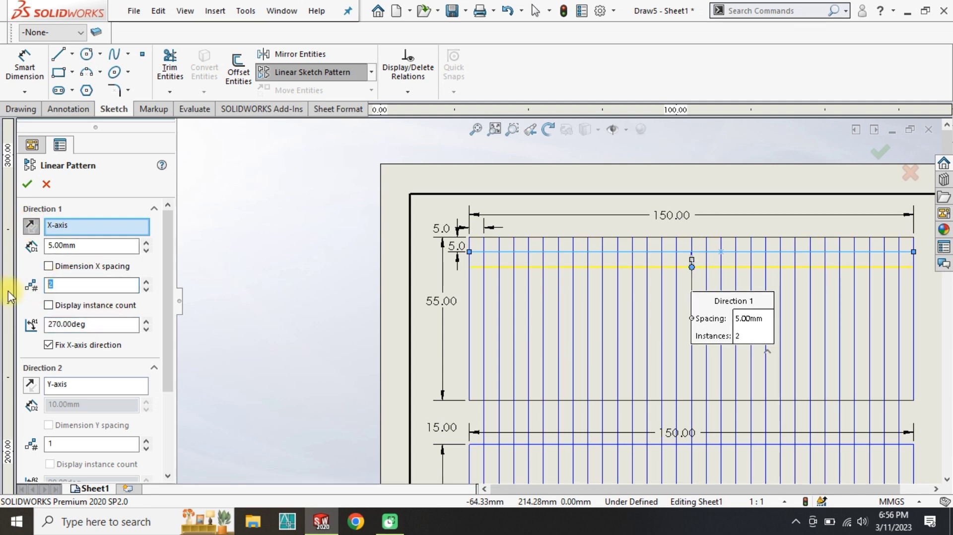
pyautogui.scroll(3, 462, 397)
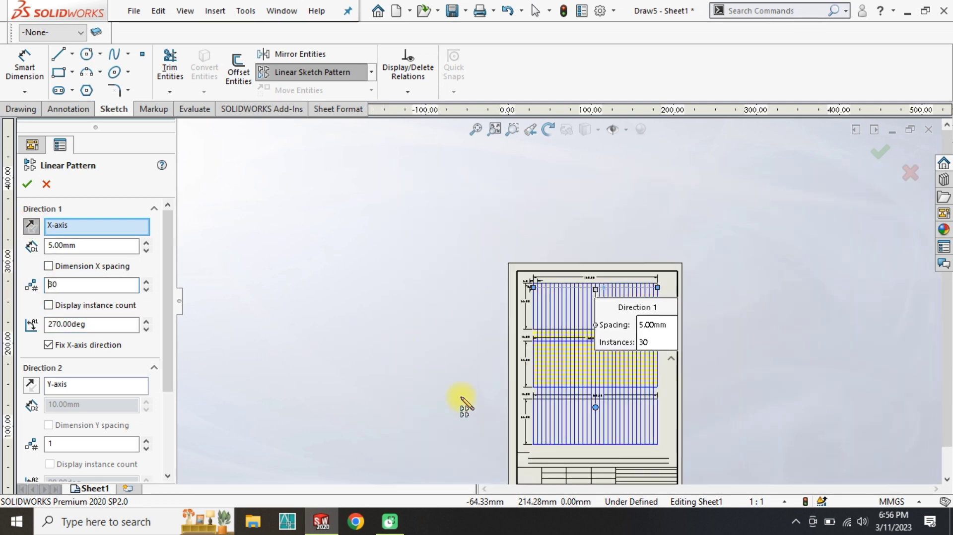
pyautogui.scroll(-4, 597, 427)
pyautogui.moveTo(64, 283); pyautogui.dragTo(30, 297)
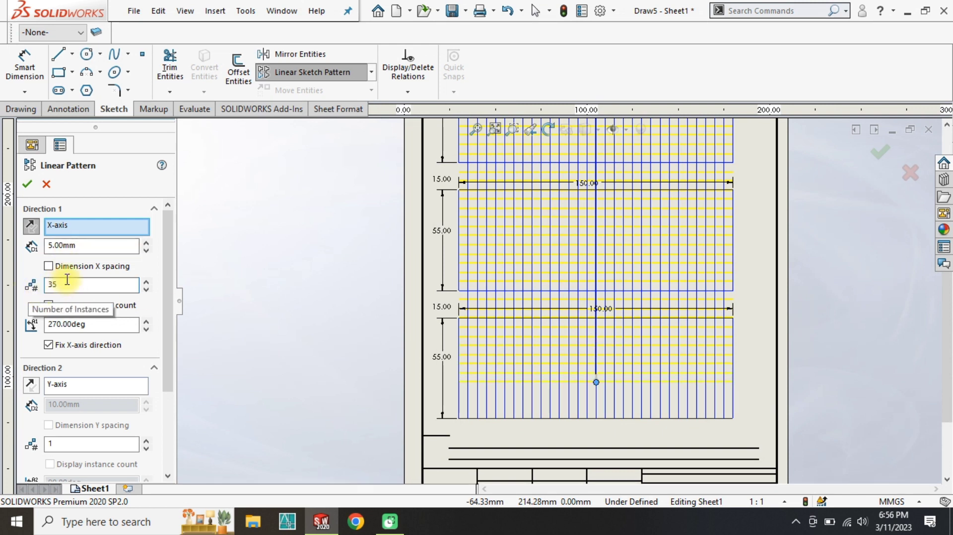
pyautogui.click(146, 282)
pyautogui.click(146, 281)
pyautogui.click(146, 282)
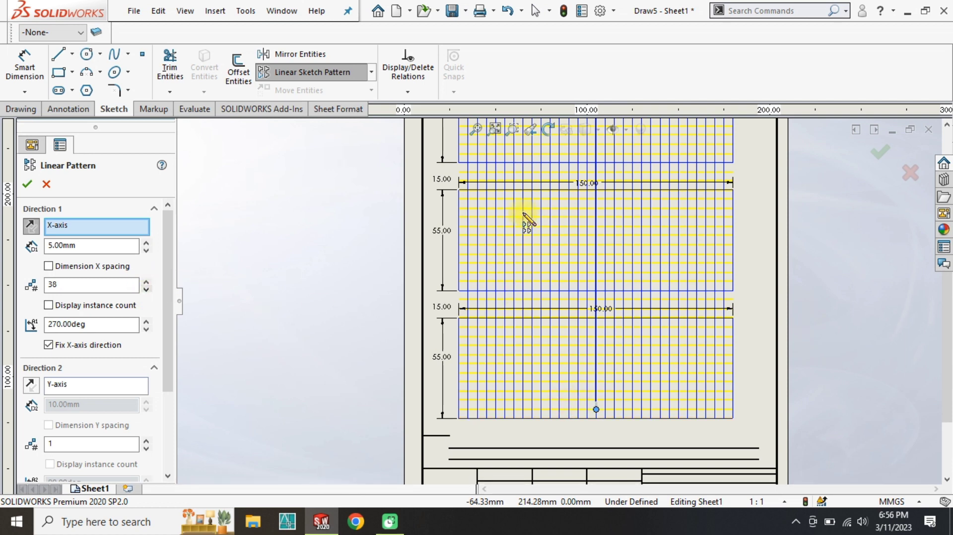
pyautogui.click(26, 183)
# Power-trim the grid line segments out of the right part of the gap between the top and middle rectangles
pyautogui.scroll(-2, 613, 192)
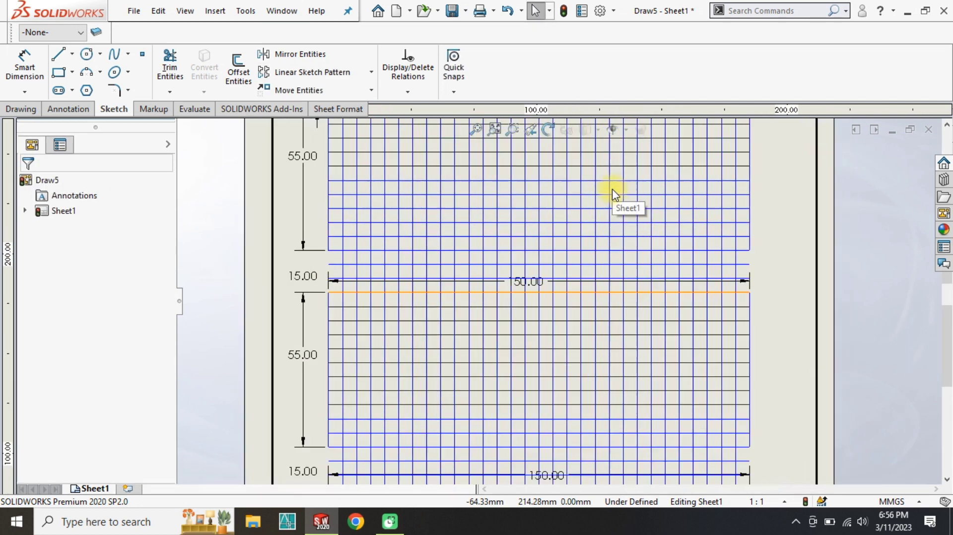
pyautogui.scroll(3, 613, 191)
pyautogui.click(170, 67)
pyautogui.scroll(-5, 611, 270)
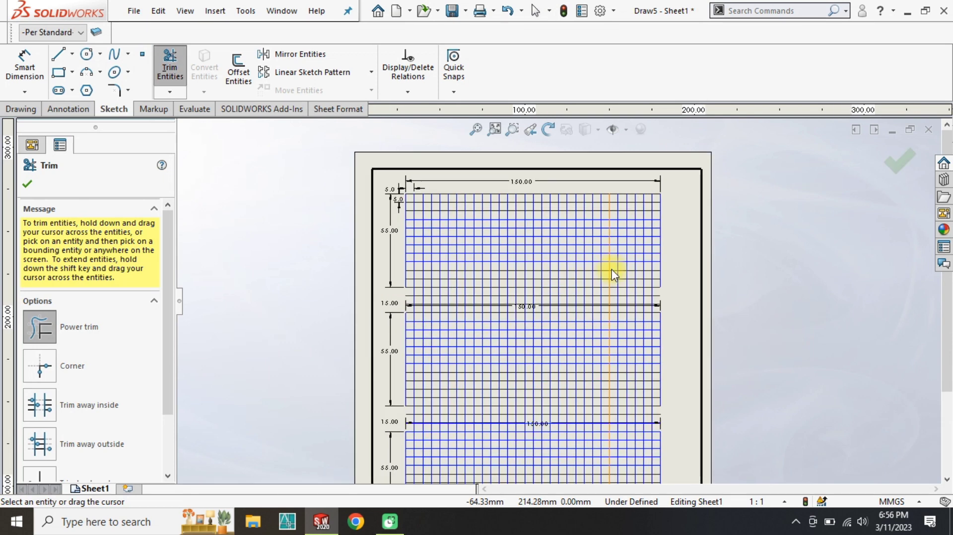
pyautogui.moveTo(715, 325)
pyautogui.mouseDown()
pyautogui.moveTo(462, 328)
pyautogui.moveTo(463, 340)
pyautogui.mouseUp()
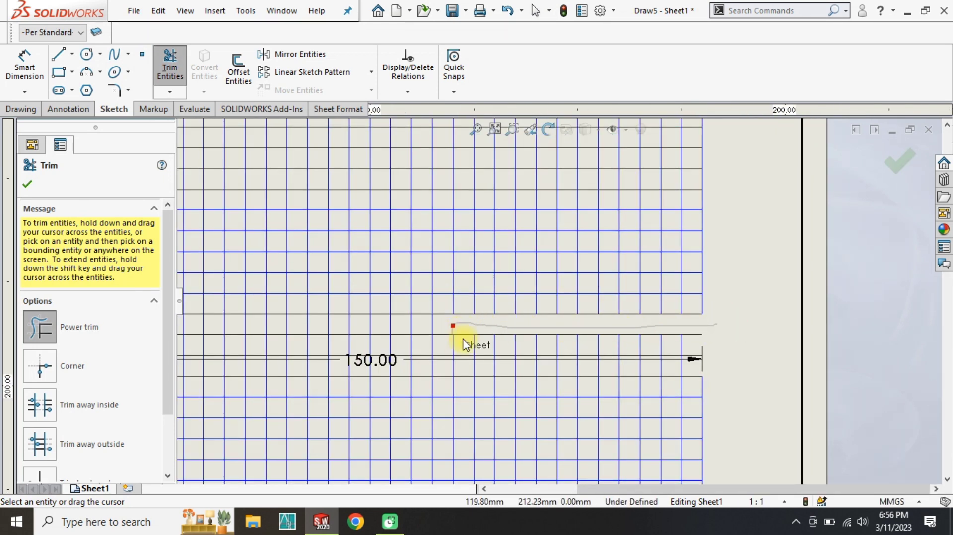
pyautogui.moveTo(677, 343); pyautogui.dragTo(636, 324)
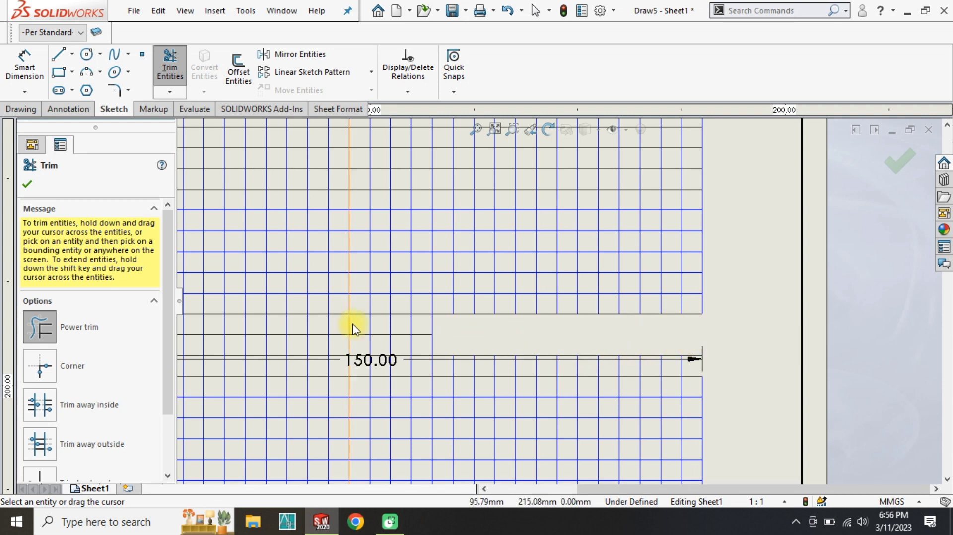
pyautogui.scroll(3, 347, 326)
pyautogui.press('Escape')
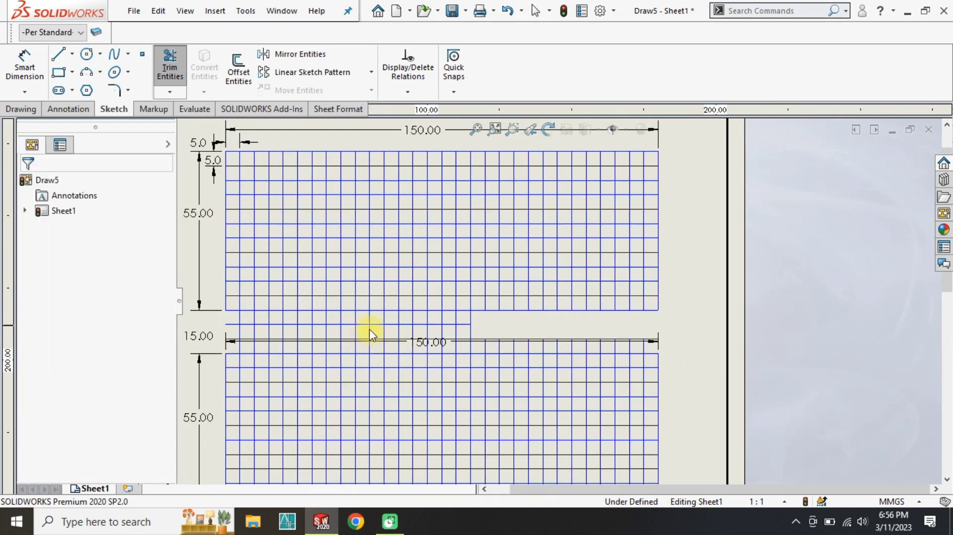
# Delete the leftover horizontal grid lines in the gap between the top and middle rectangles
pyautogui.click(373, 325)
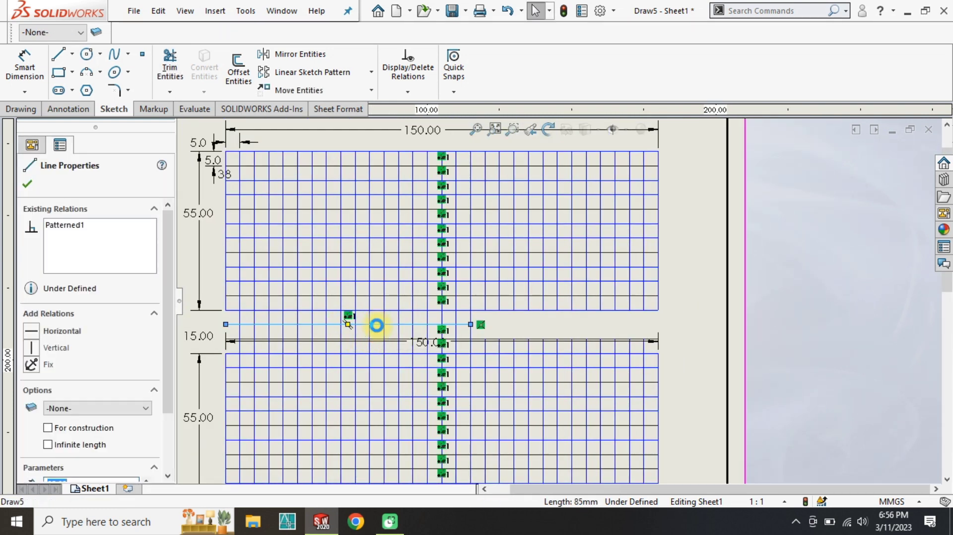
pyautogui.press('Delete')
pyautogui.scroll(2, 380, 342)
pyautogui.scroll(-4, 601, 475)
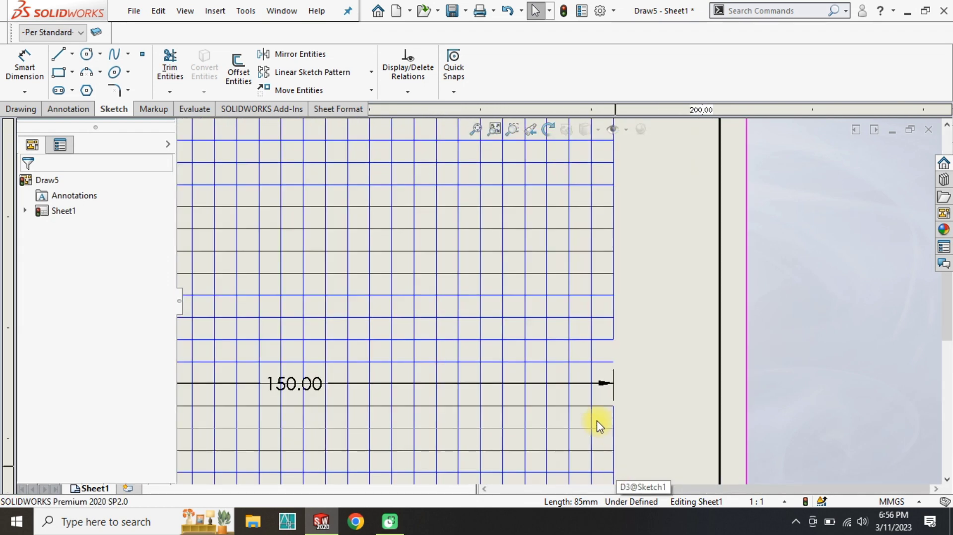
pyautogui.click(606, 366)
pyautogui.press('Delete')
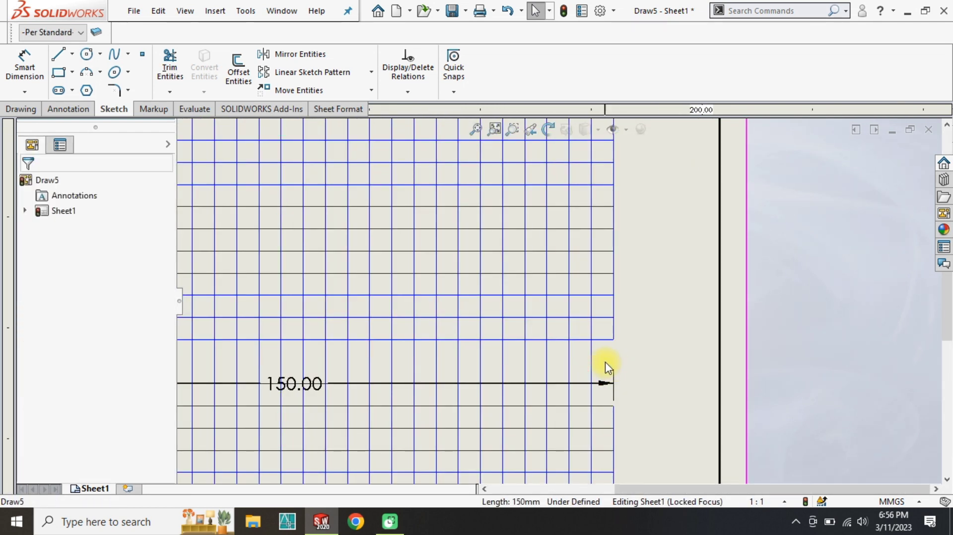
pyautogui.click(556, 385)
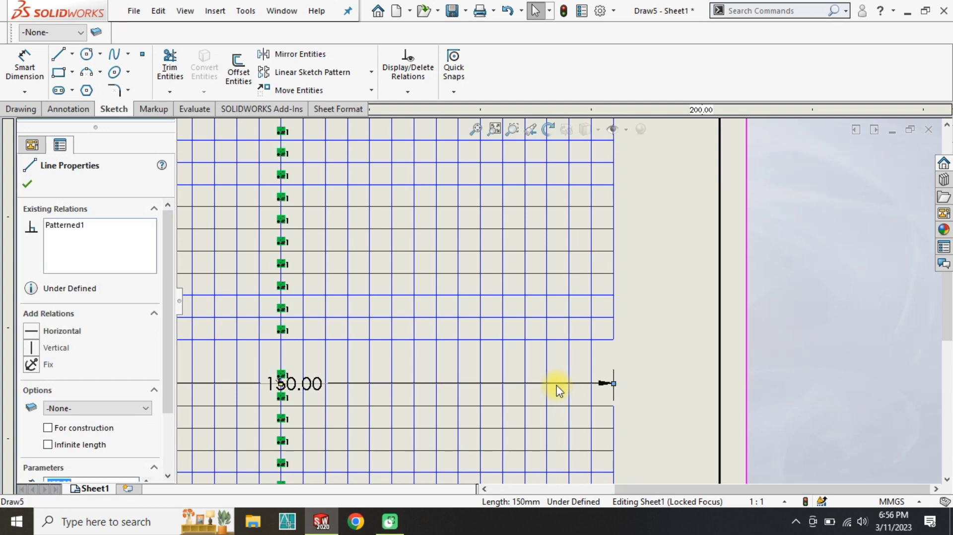
pyautogui.press('Delete')
pyautogui.scroll(5, 373, 285)
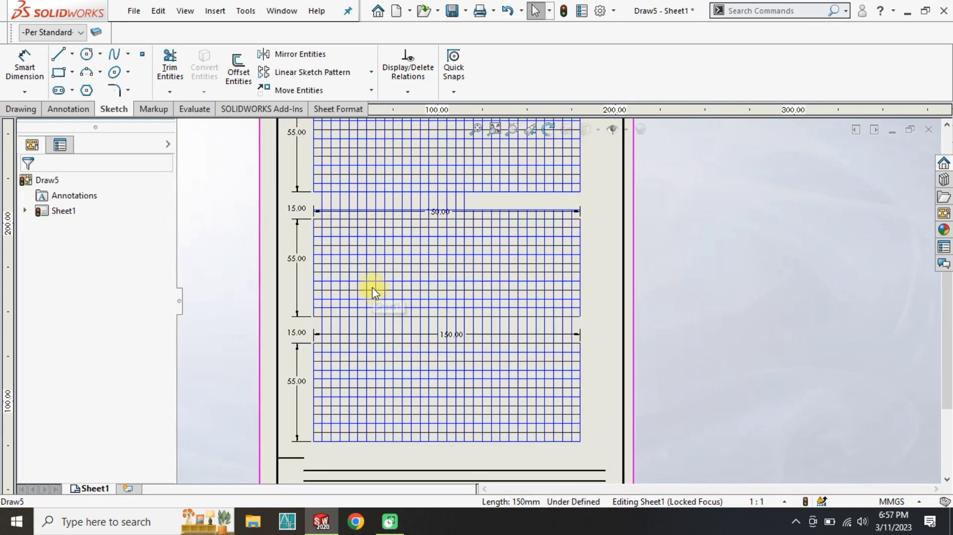
pyautogui.scroll(-4, 489, 201)
pyautogui.scroll(-2, 646, 283)
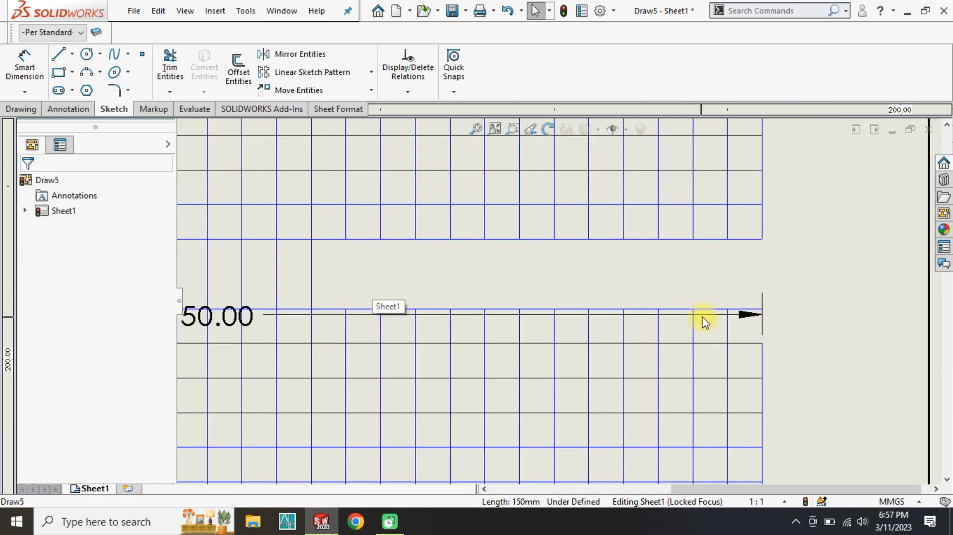
pyautogui.click(702, 313)
pyautogui.click(564, 294)
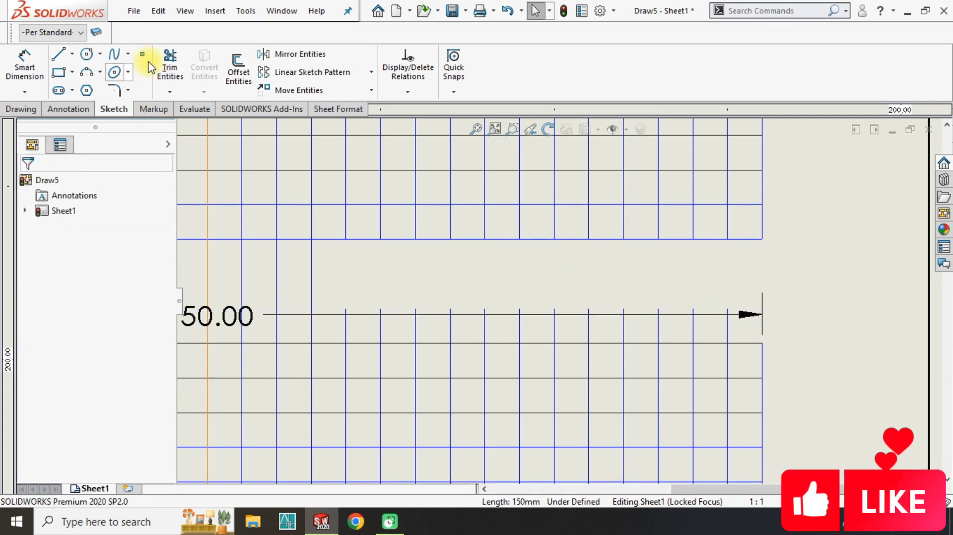
# Power-trim the remaining grid line segments out of the gaps above and below the middle rectangle
pyautogui.click(170, 62)
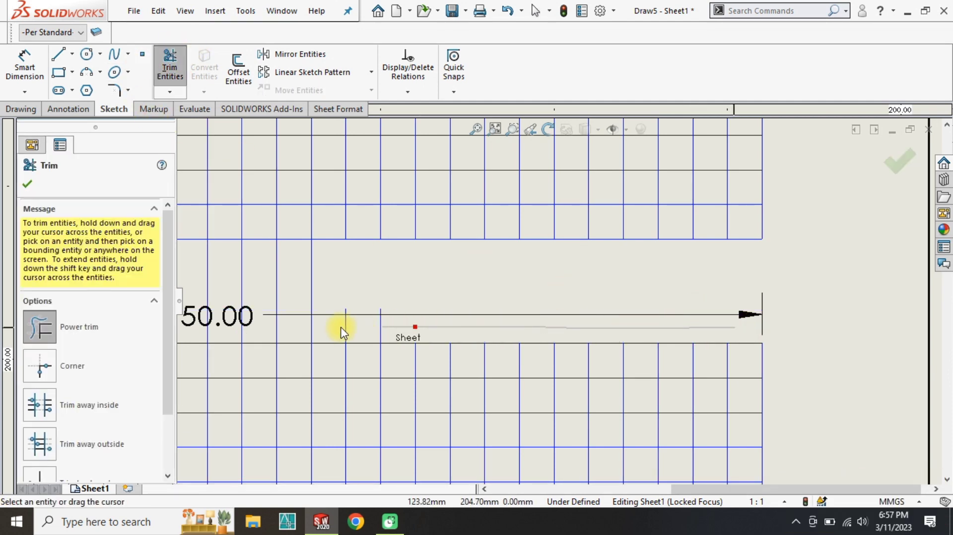
pyautogui.scroll(3, 268, 329)
pyautogui.scroll(2, 550, 300)
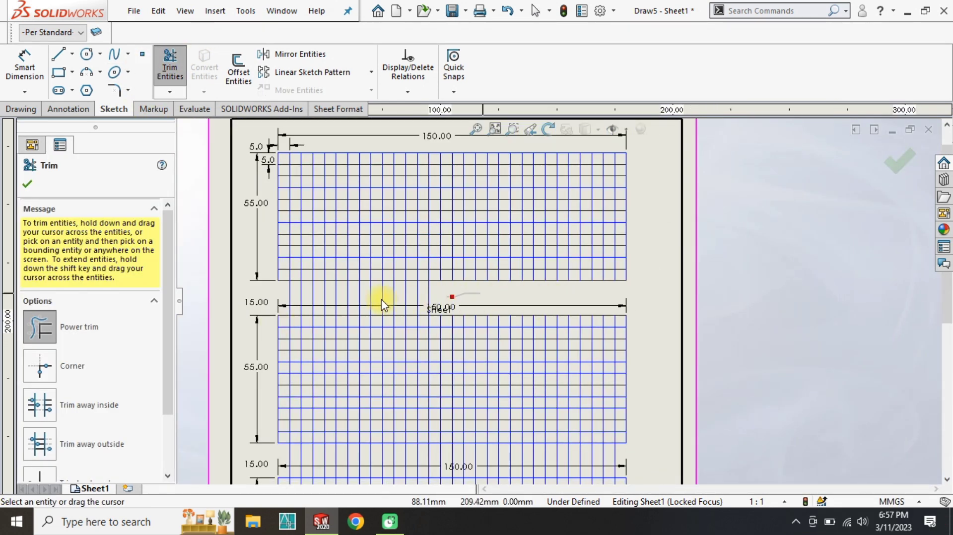
pyautogui.scroll(1, 440, 442)
pyautogui.scroll(-3, 653, 305)
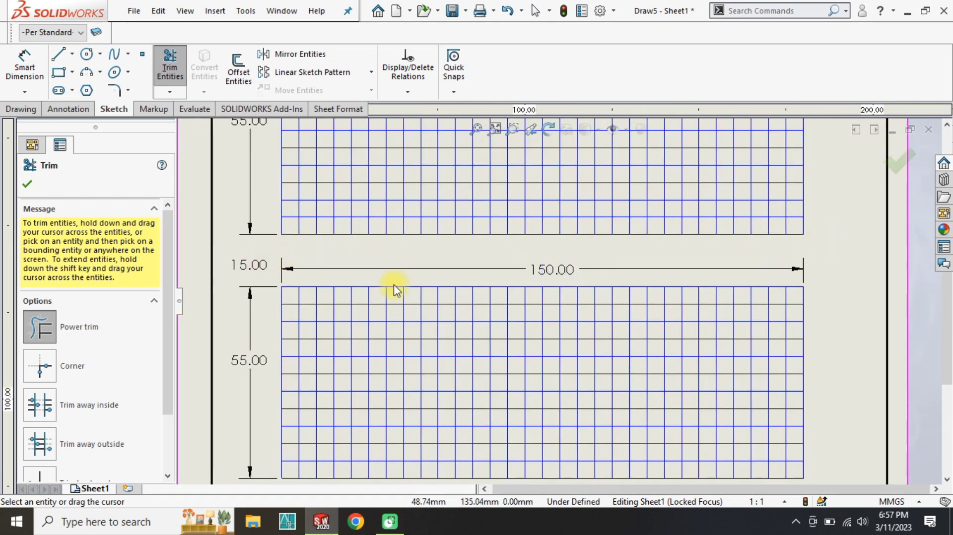
pyautogui.scroll(3, 528, 336)
pyautogui.scroll(-1, 562, 341)
pyautogui.click(27, 184)
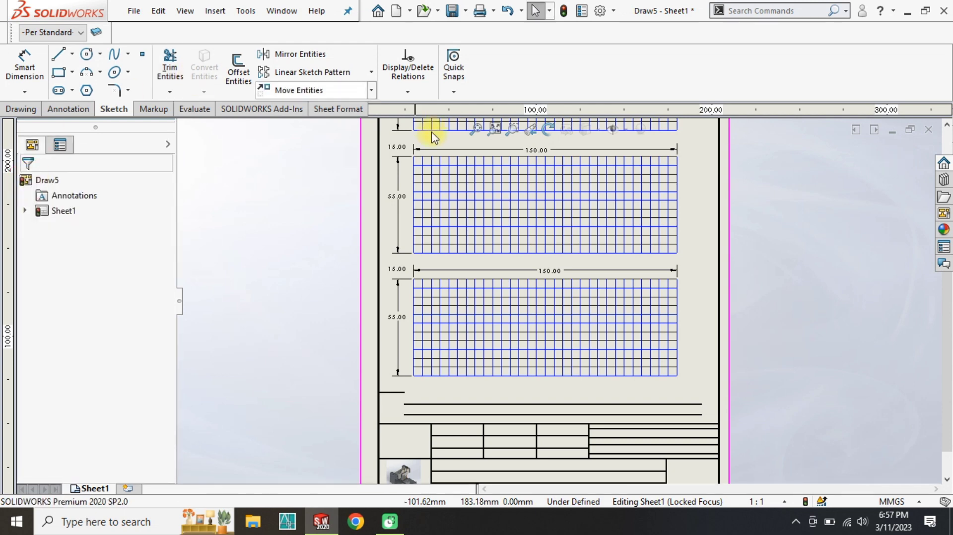
pyautogui.click(478, 130)
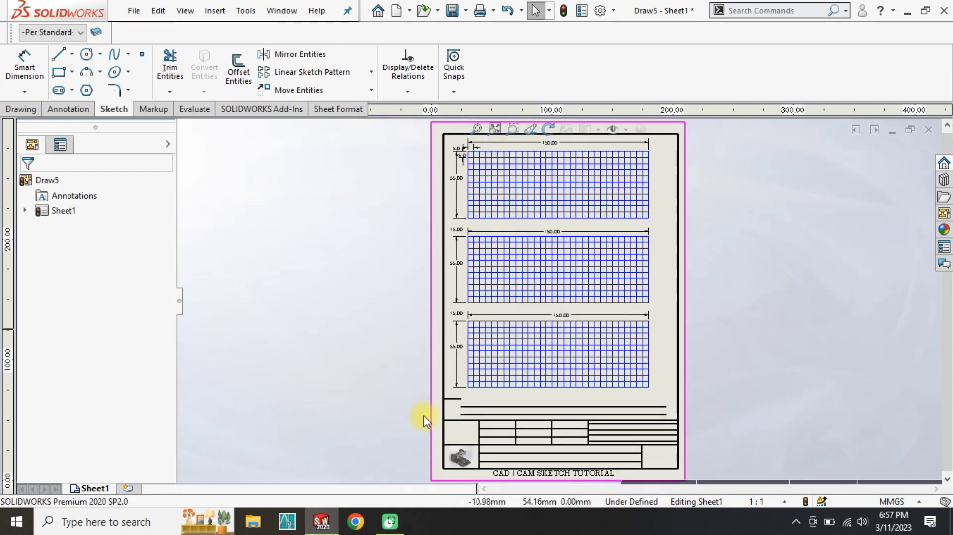
# Place a note on the ruled lines above the title block and widen its text box
pyautogui.scroll(-3, 553, 428)
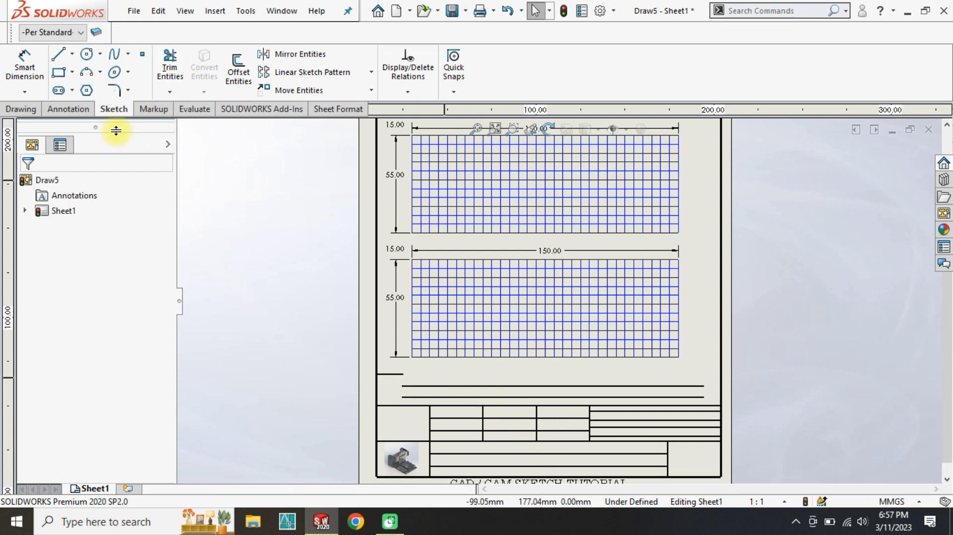
pyautogui.click(68, 109)
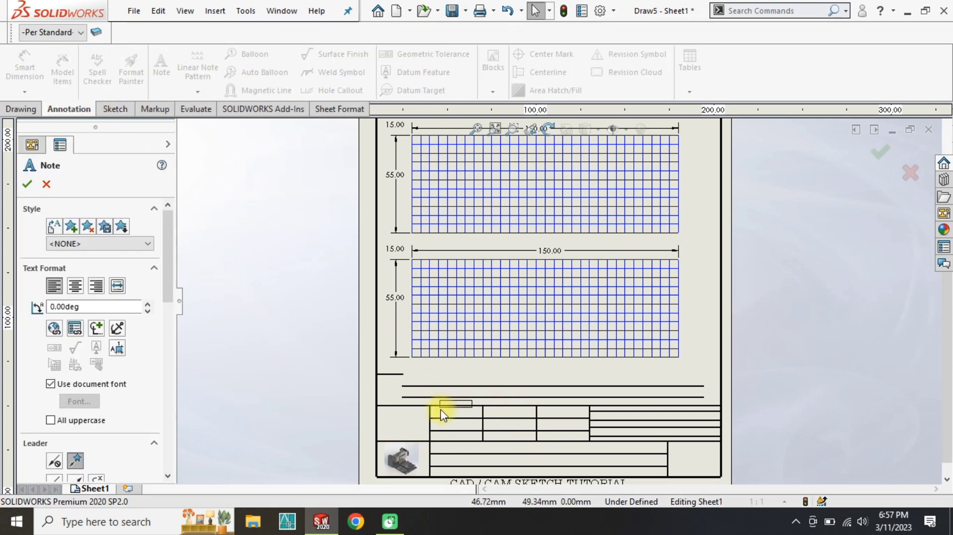
pyautogui.click(482, 381)
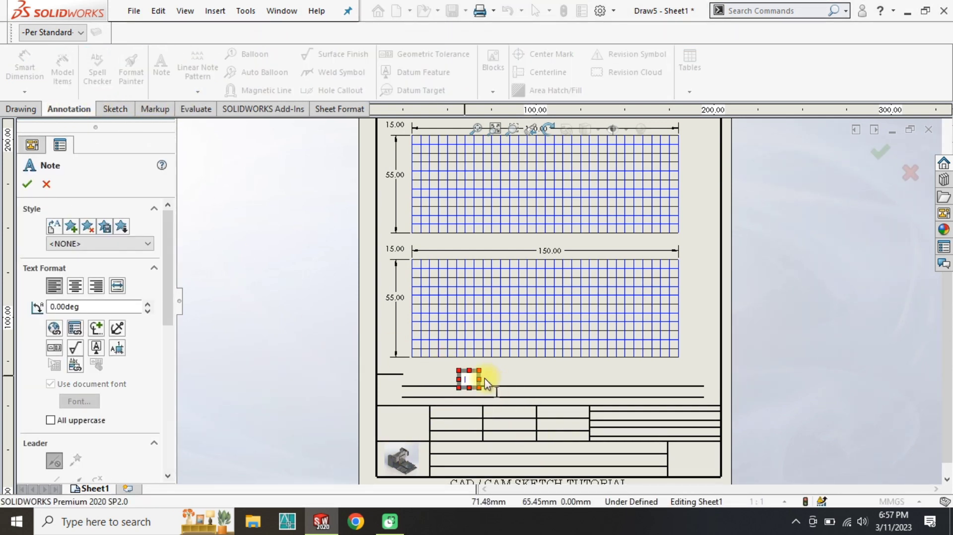
pyautogui.moveTo(485, 380); pyautogui.dragTo(642, 379)
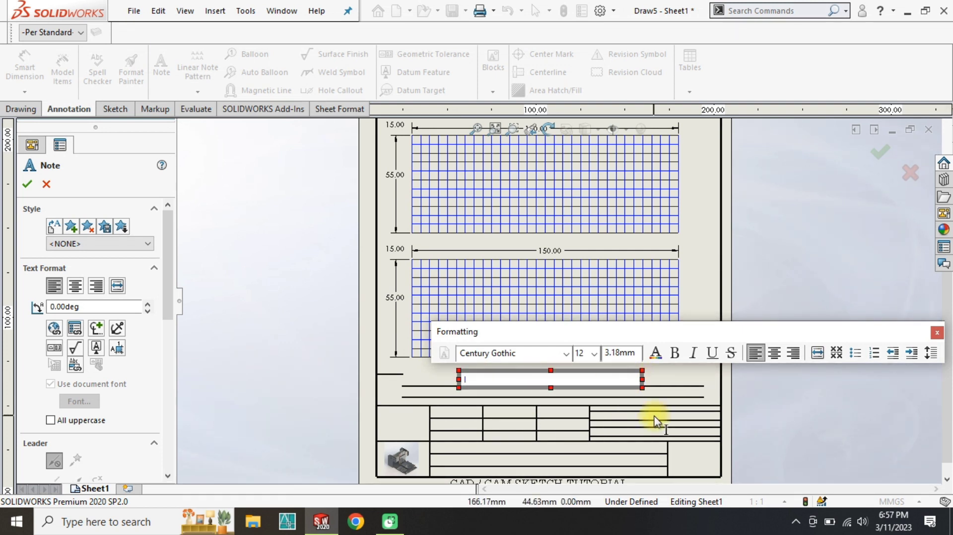
# Write "Draw regular patterns with staingh line" as the text of the note
pyautogui.write('Comp')
pyautogui.press('BackSpace')
pyautogui.press('BackSpace')
pyautogui.press('BackSpace')
pyautogui.press('BackSpace')
pyautogui.press('BackSpace')
pyautogui.write('aw regular patterns wi')
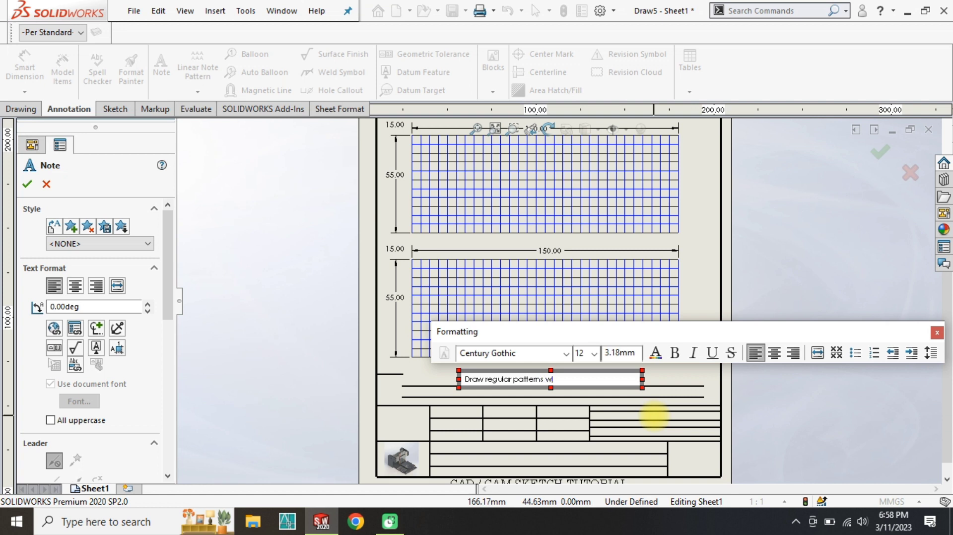
pyautogui.write('l')
pyautogui.write('ingh line')
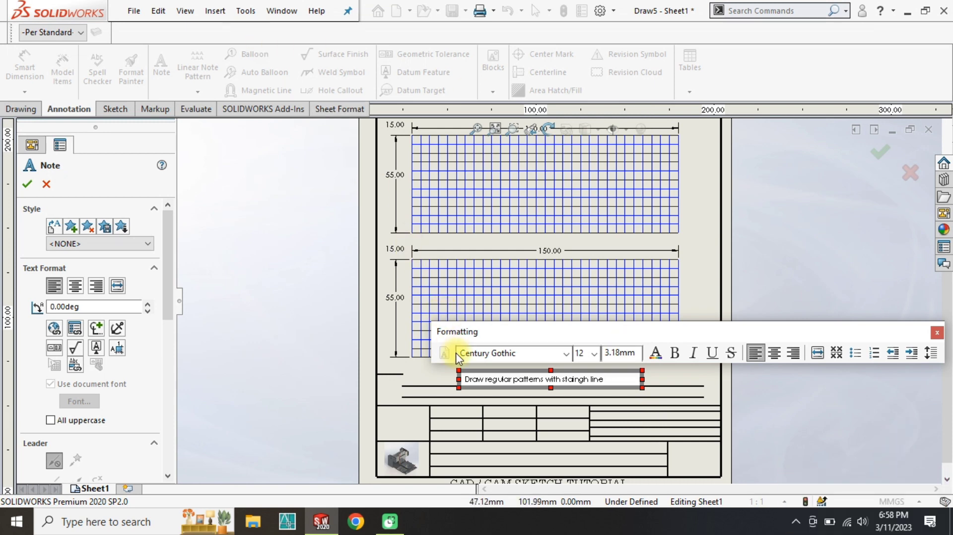
# Format the whole note in Century Schoolbook at size 16 and widen its box so the text fits on one line
pyautogui.scroll(-3, 582, 380)
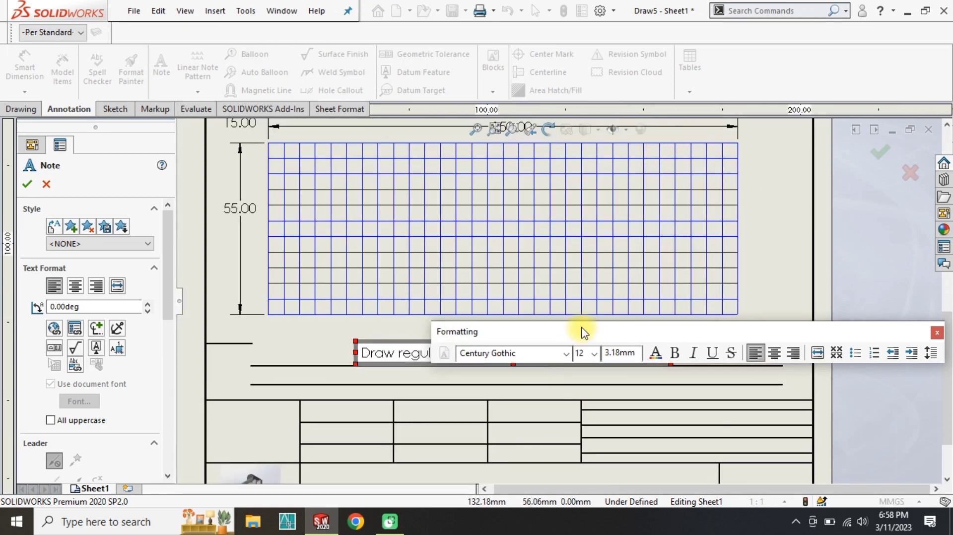
pyautogui.moveTo(582, 332); pyautogui.dragTo(529, 262)
pyautogui.hotkey('ctrl', 'a')
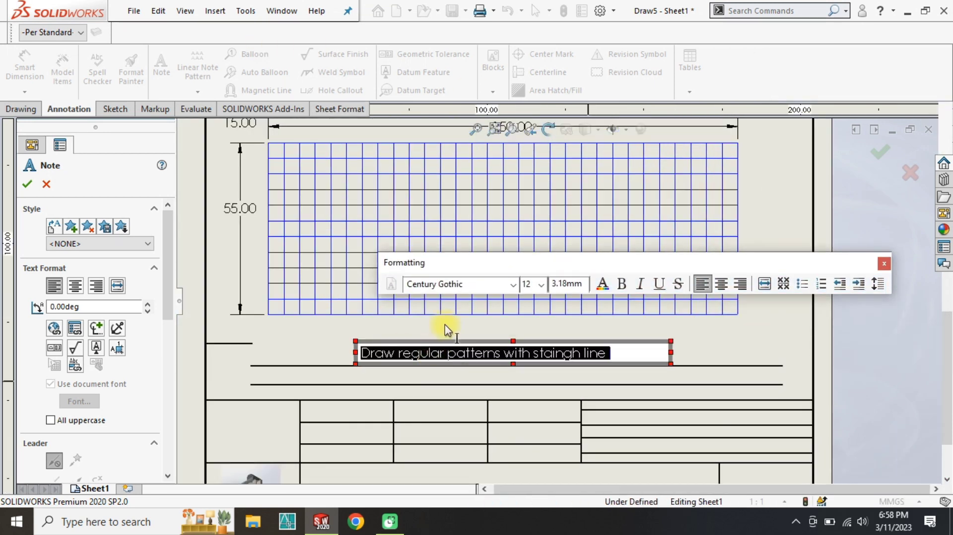
pyautogui.click(451, 282)
pyautogui.scroll(1, 459, 284)
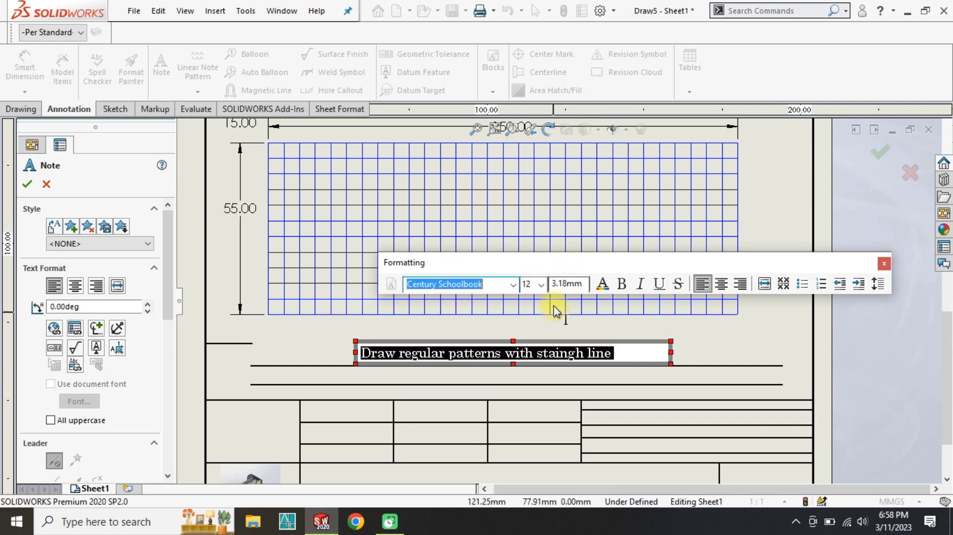
pyautogui.click(542, 286)
pyautogui.click(538, 361)
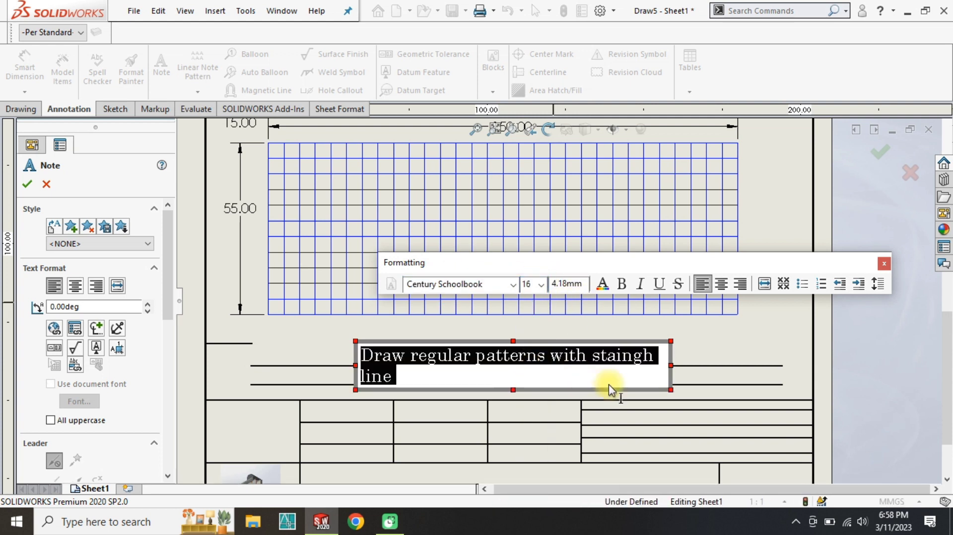
pyautogui.moveTo(671, 368); pyautogui.dragTo(715, 349)
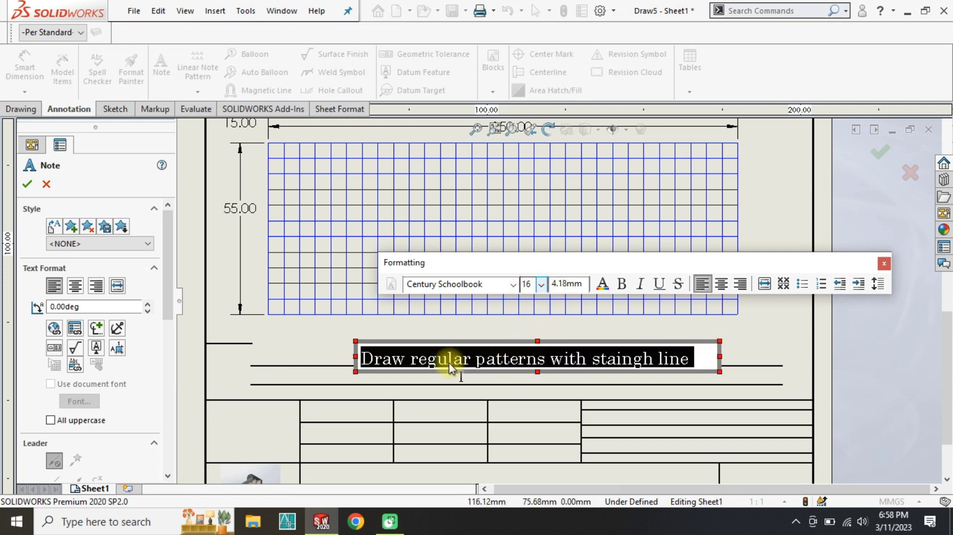
pyautogui.click(27, 184)
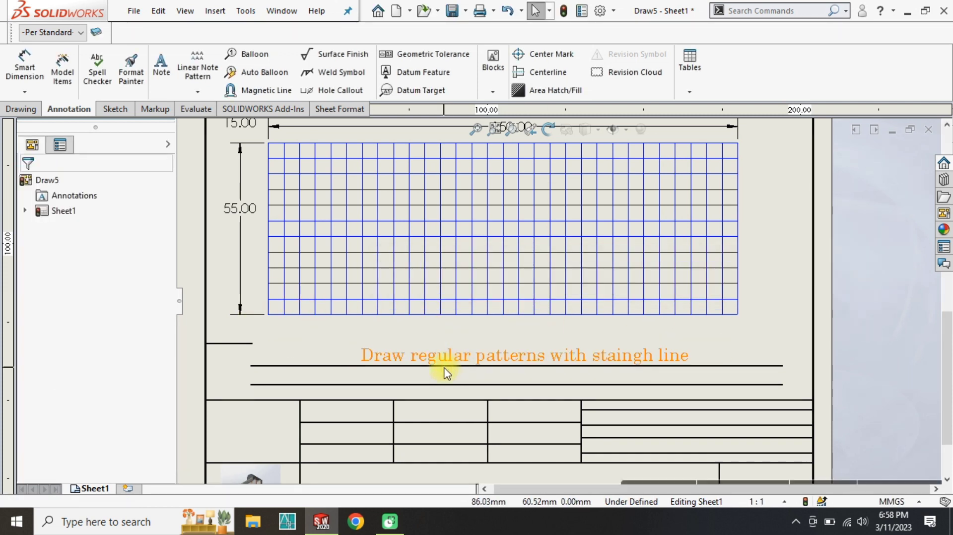
# Move the note left to the lowest rectangle's left edge and extend its text with "according to your own choice."
pyautogui.moveTo(430, 355)
pyautogui.mouseDown()
pyautogui.moveTo(375, 347)
pyautogui.moveTo(328, 355)
pyautogui.mouseUp()
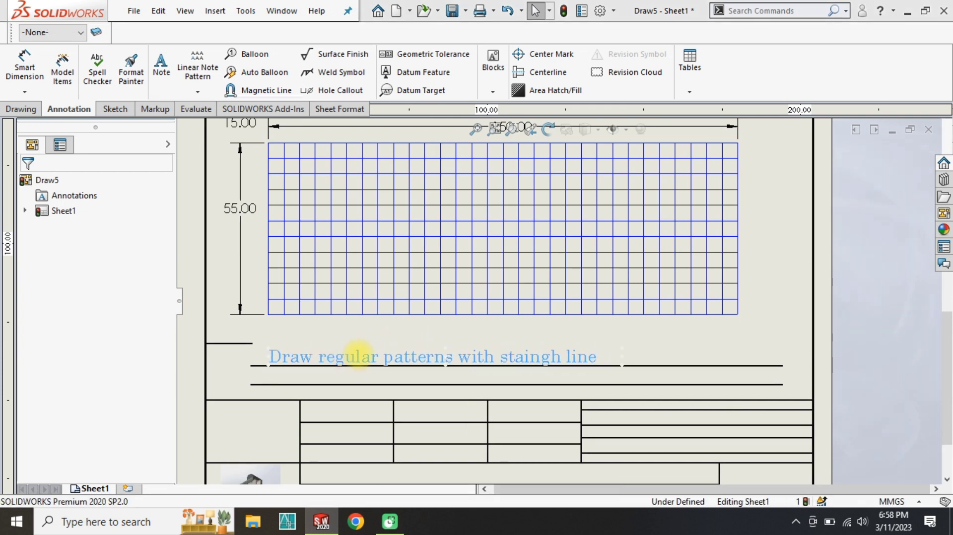
pyautogui.doubleClick(359, 356)
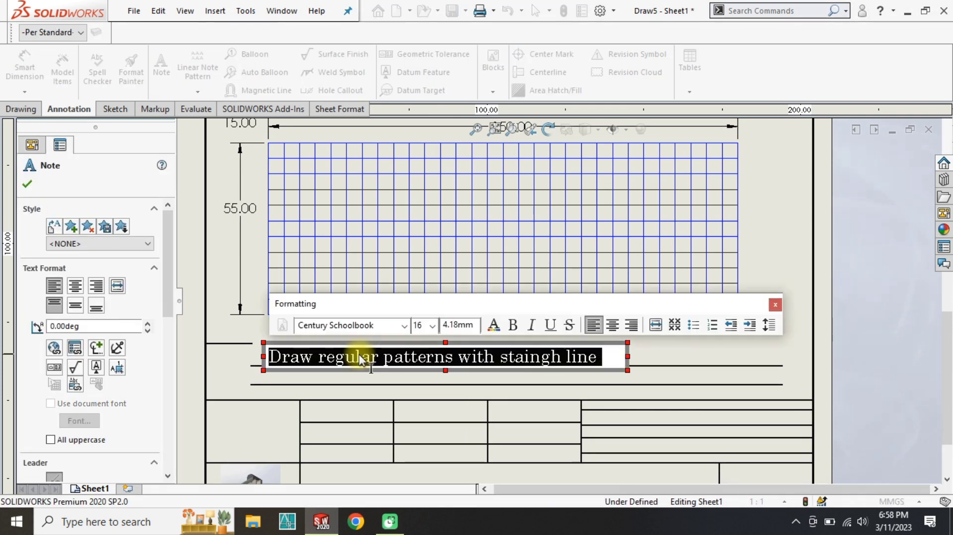
pyautogui.click(611, 357)
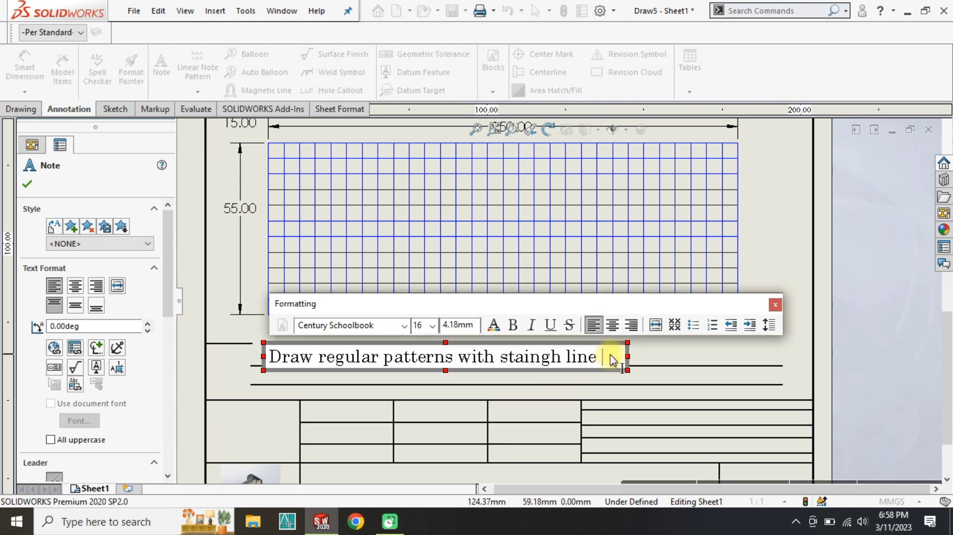
pyautogui.press('Return')
pyautogui.write('accor')
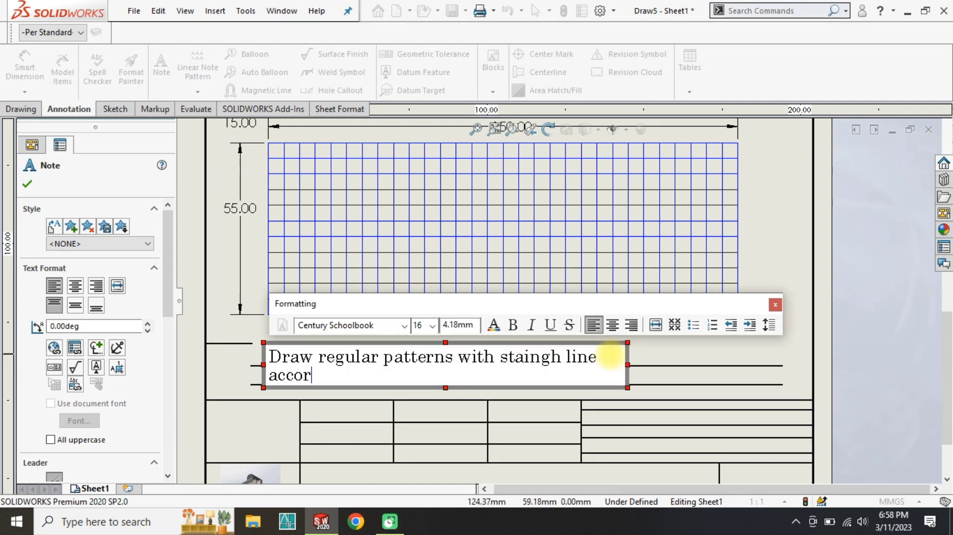
pyautogui.write('ding to your own')
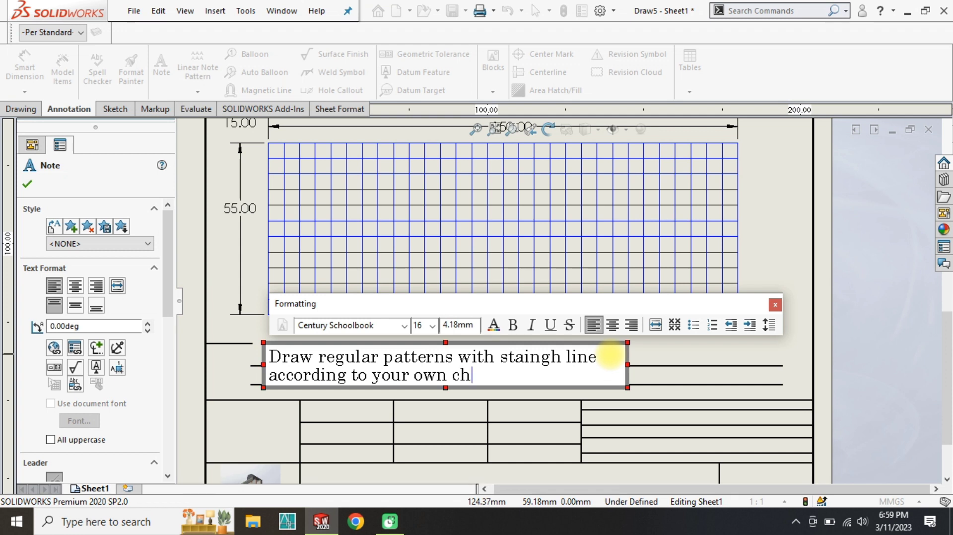
pyautogui.write('choice.')
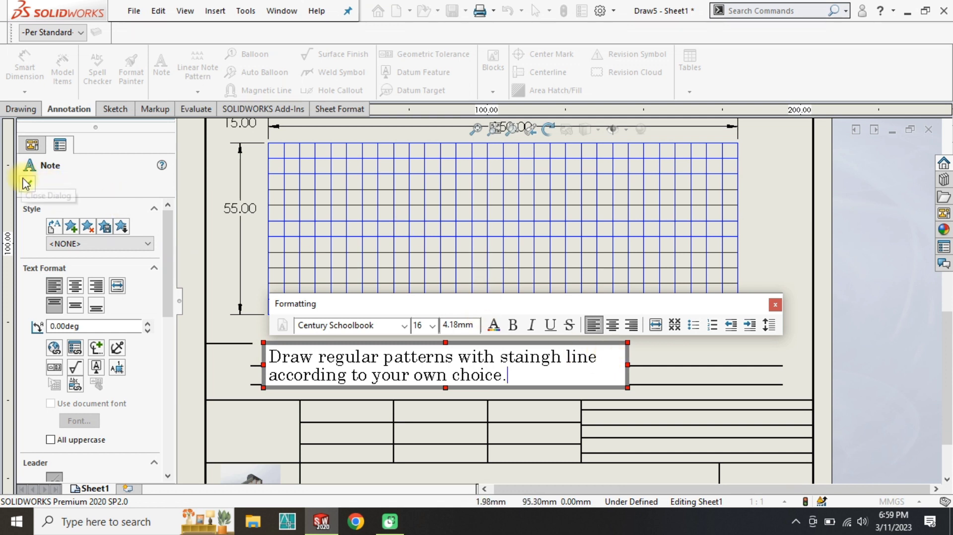
# Widen the note's text box to nearly the full length of the ruled lines and shift the note slightly left to their start
pyautogui.moveTo(625, 365); pyautogui.dragTo(787, 357)
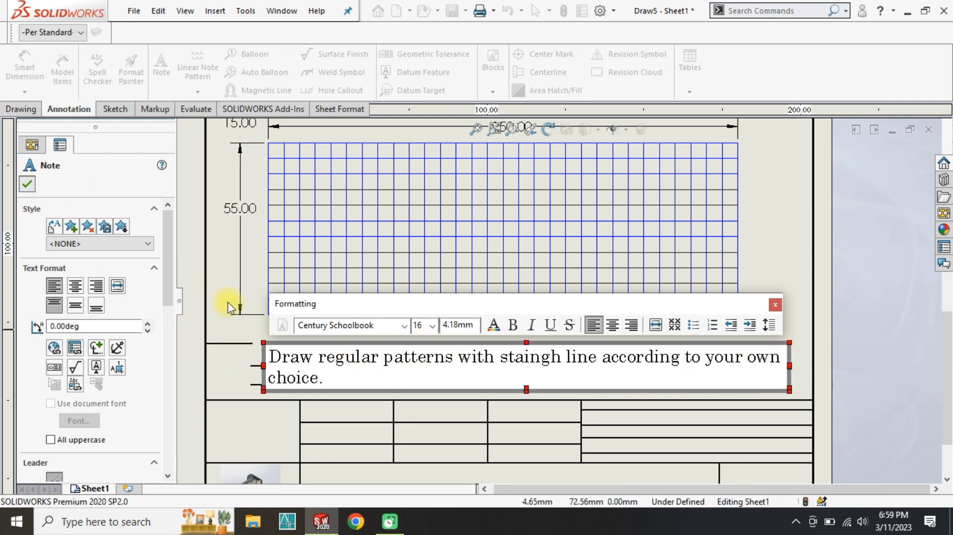
pyautogui.click(27, 183)
pyautogui.moveTo(307, 360); pyautogui.dragTo(294, 357)
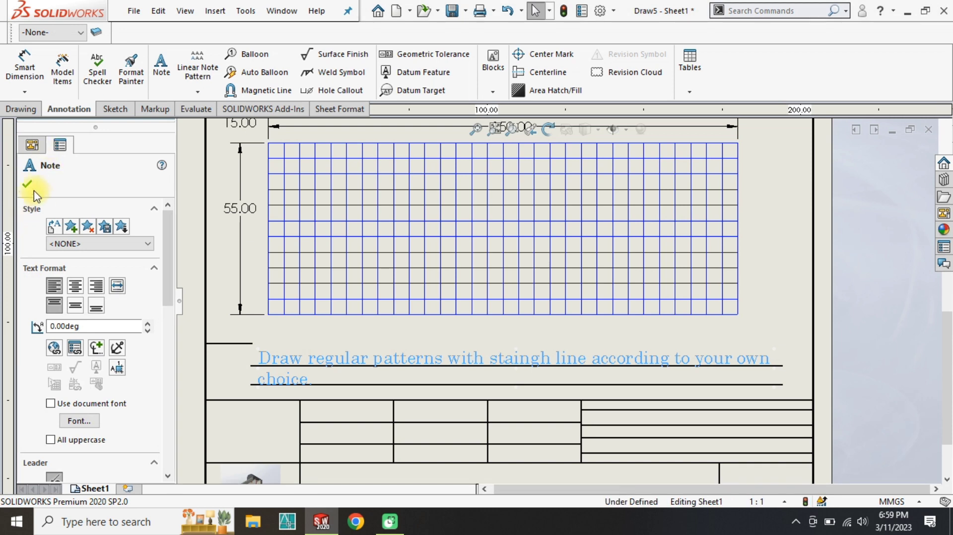
pyautogui.click(28, 184)
pyautogui.scroll(3, 386, 362)
pyautogui.click(221, 362)
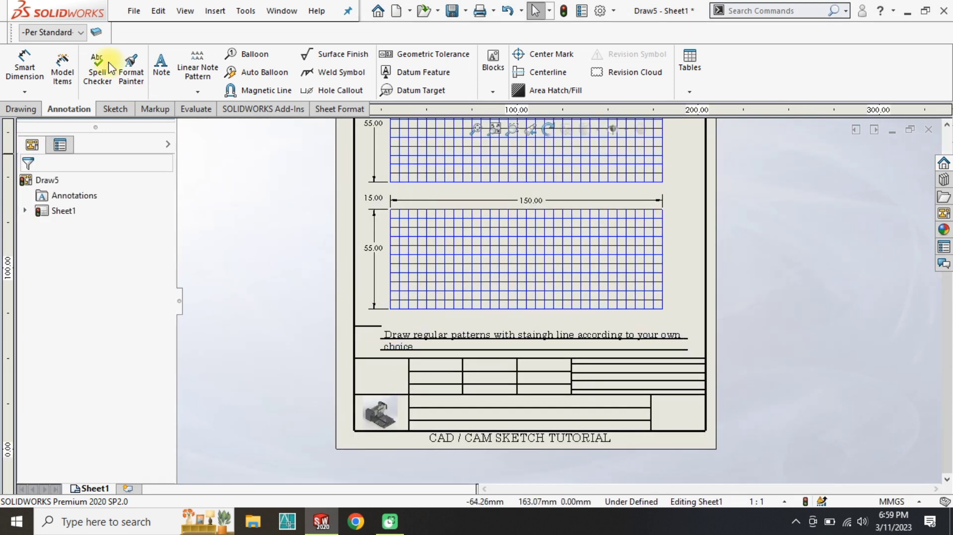
pyautogui.click(476, 129)
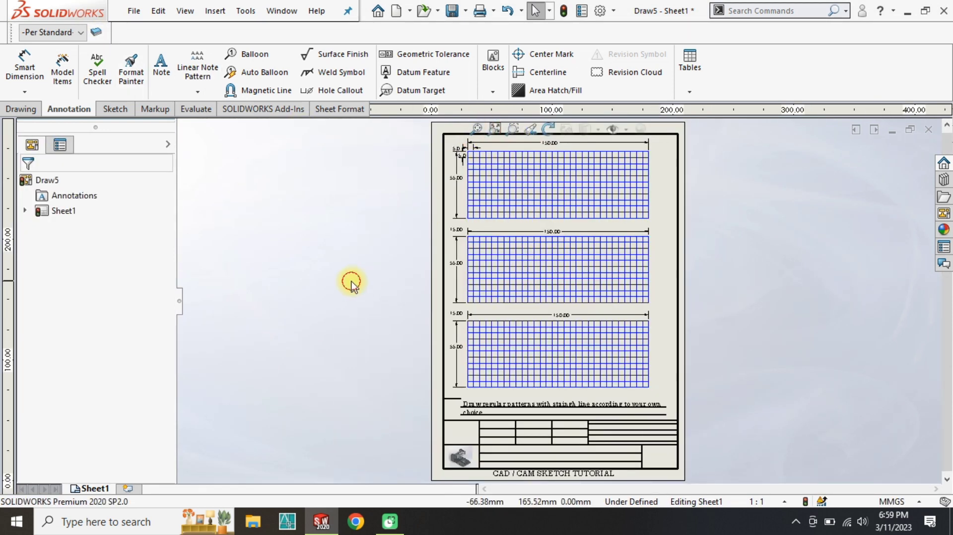